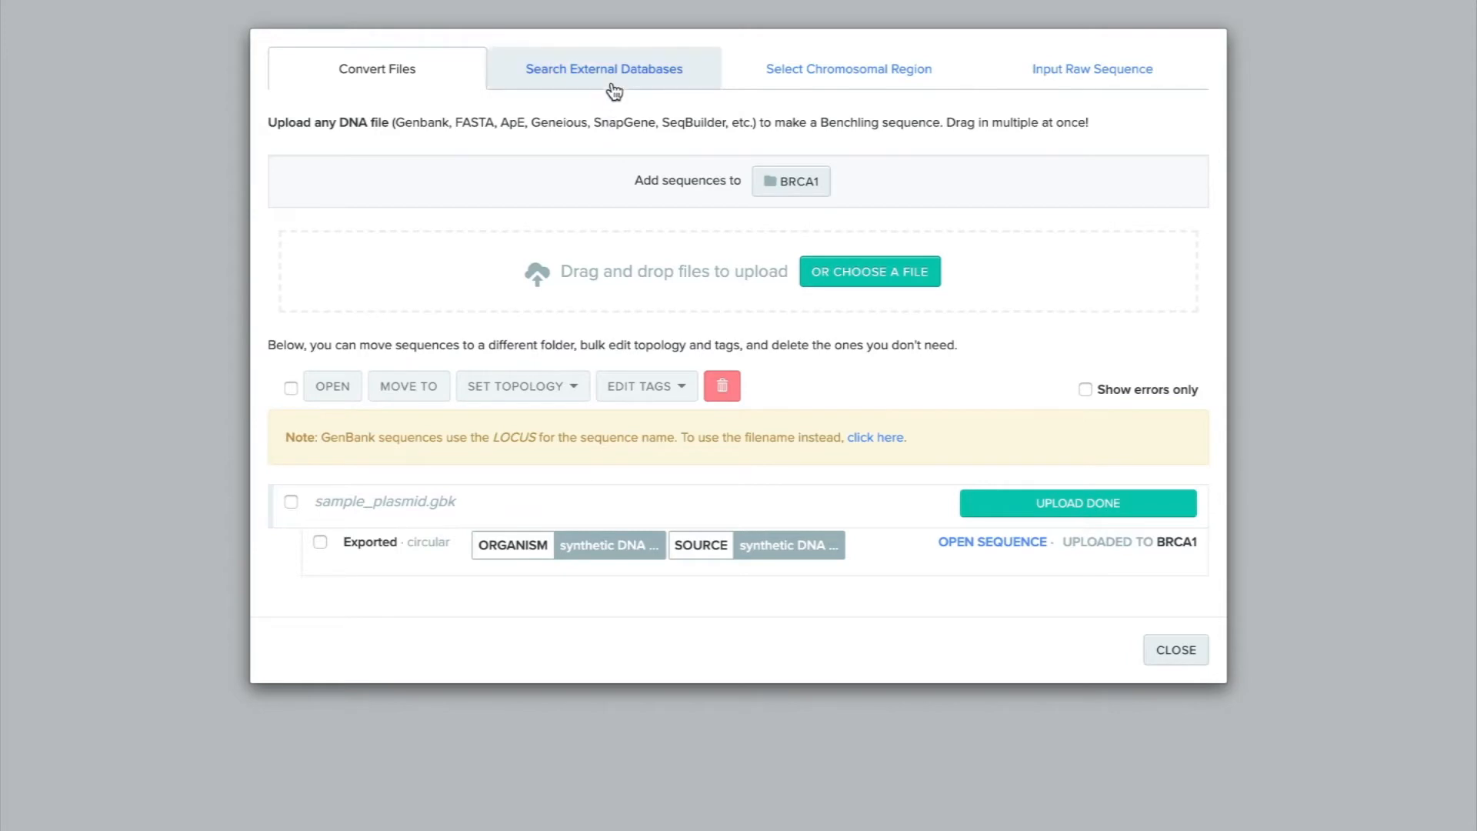
Search the external databases for the gene BRCA1.
{"action": "left_click", "coordinate": [613, 81]}
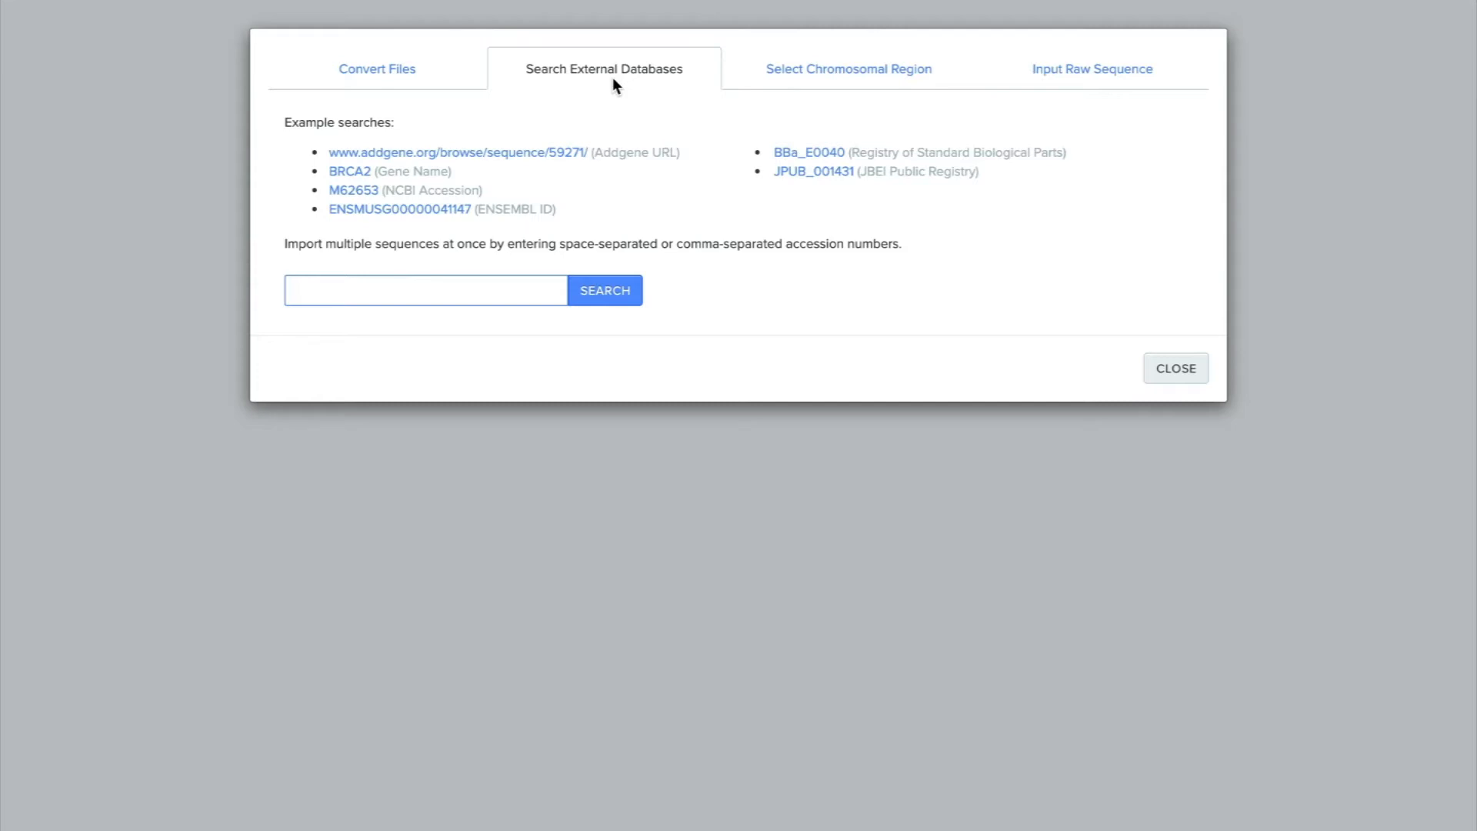
{"action": "left_click", "coordinate": [526, 289]}
{"action": "type", "text": "BRCA1"}
{"action": "left_click", "coordinate": [604, 293]}
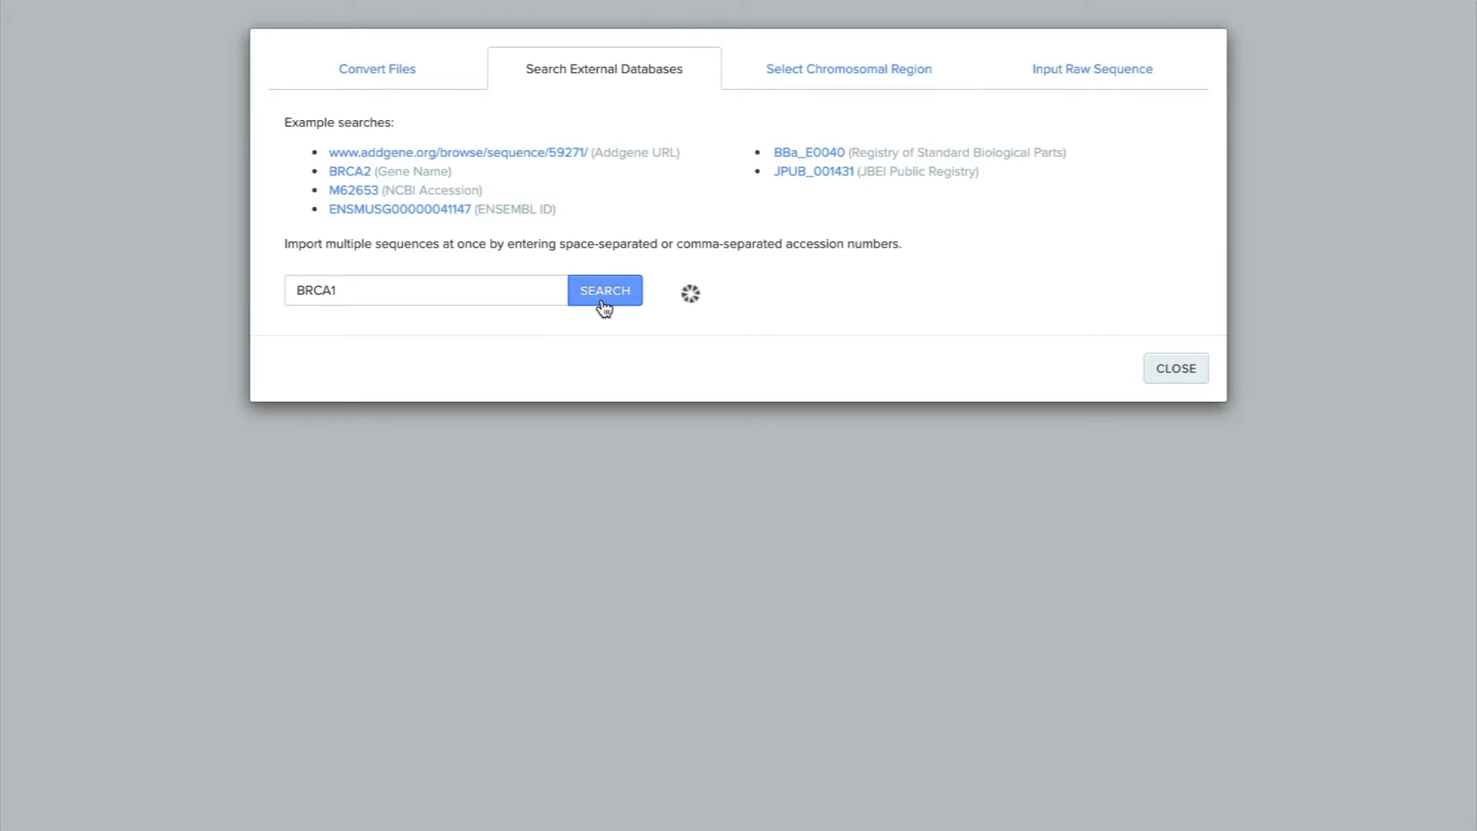
Set the import to genome NCBIM37 (mm9, Mus musculus), cDNA only, with its name beginning "BRCA1-001 Mouse cDNA" ahead of the ENSEMBL ID.
{"action": "left_click", "coordinate": [684, 363]}
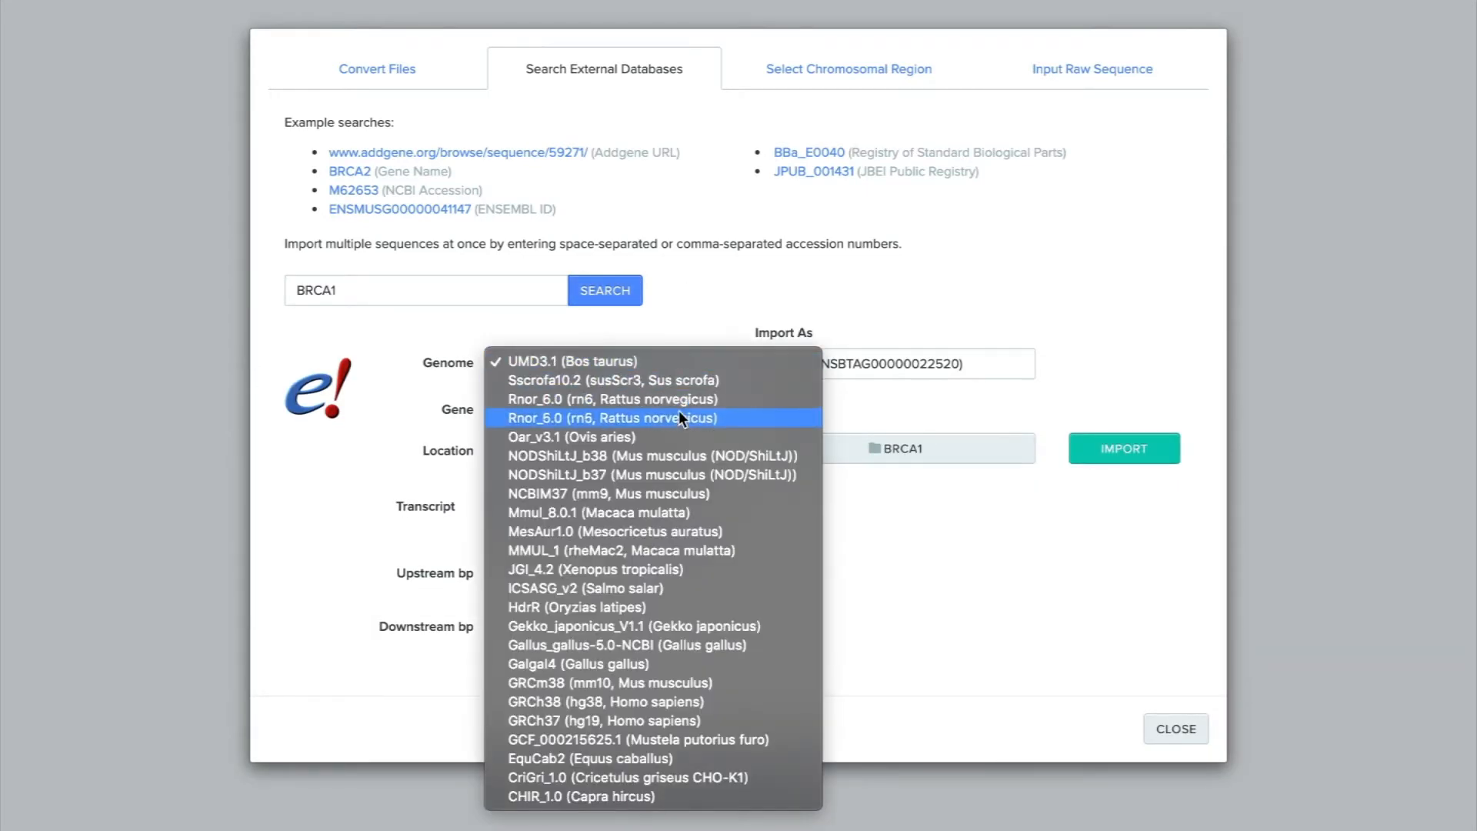
{"action": "left_click", "coordinate": [670, 495]}
{"action": "left_click", "coordinate": [503, 538]}
{"action": "left_click_drag", "start_coordinate": [803, 364], "coordinate": [775, 364]}
{"action": "type", "text": "RCA1-001 Mouse cDNA (ENSMUSG00000"}
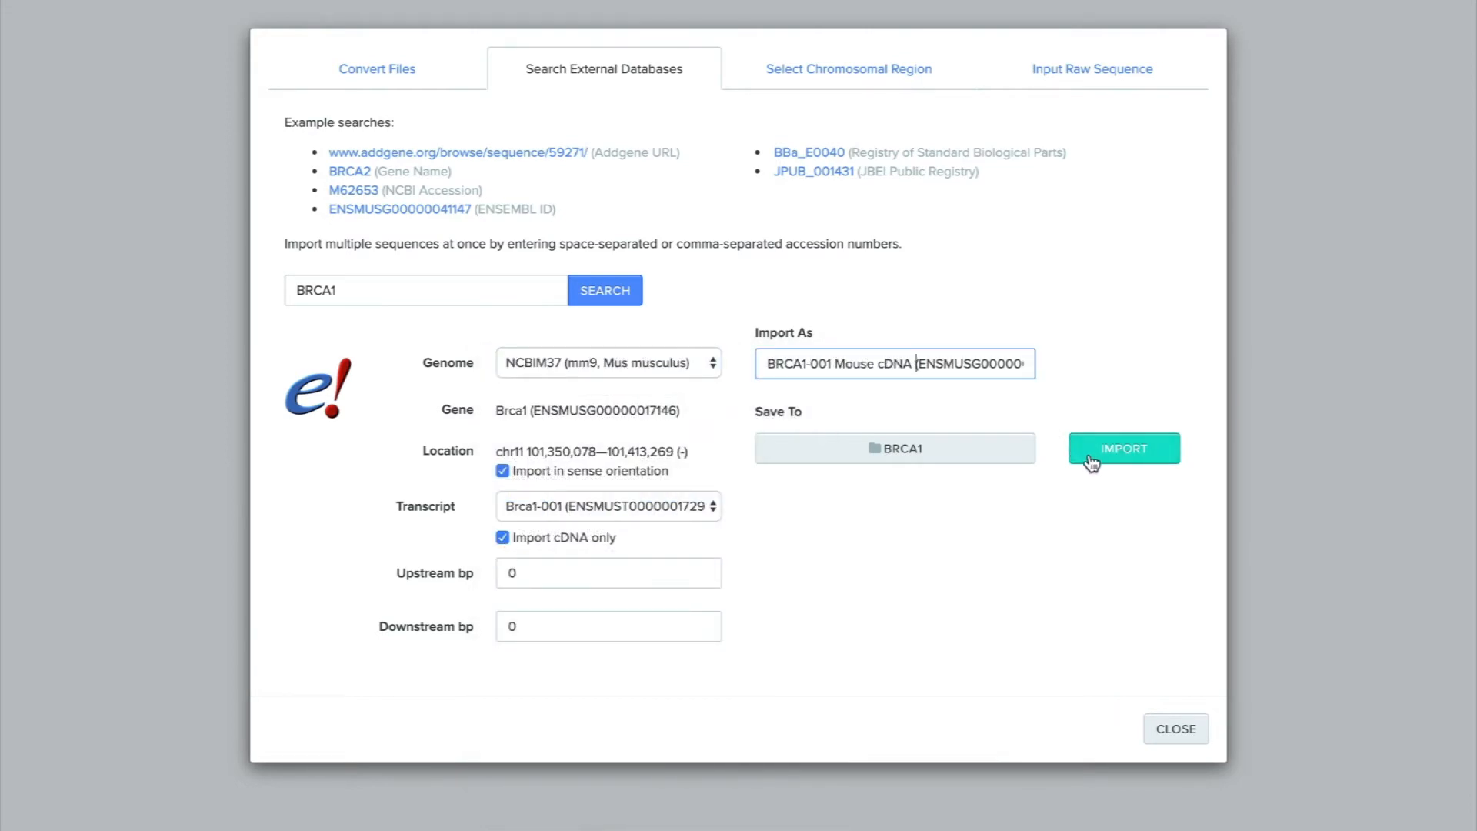
Specify a chromosomal region for import from the GRCm38 mouse genome: CHR11, start 101,300,000, end 101,500,000.
{"action": "left_click", "coordinate": [823, 82]}
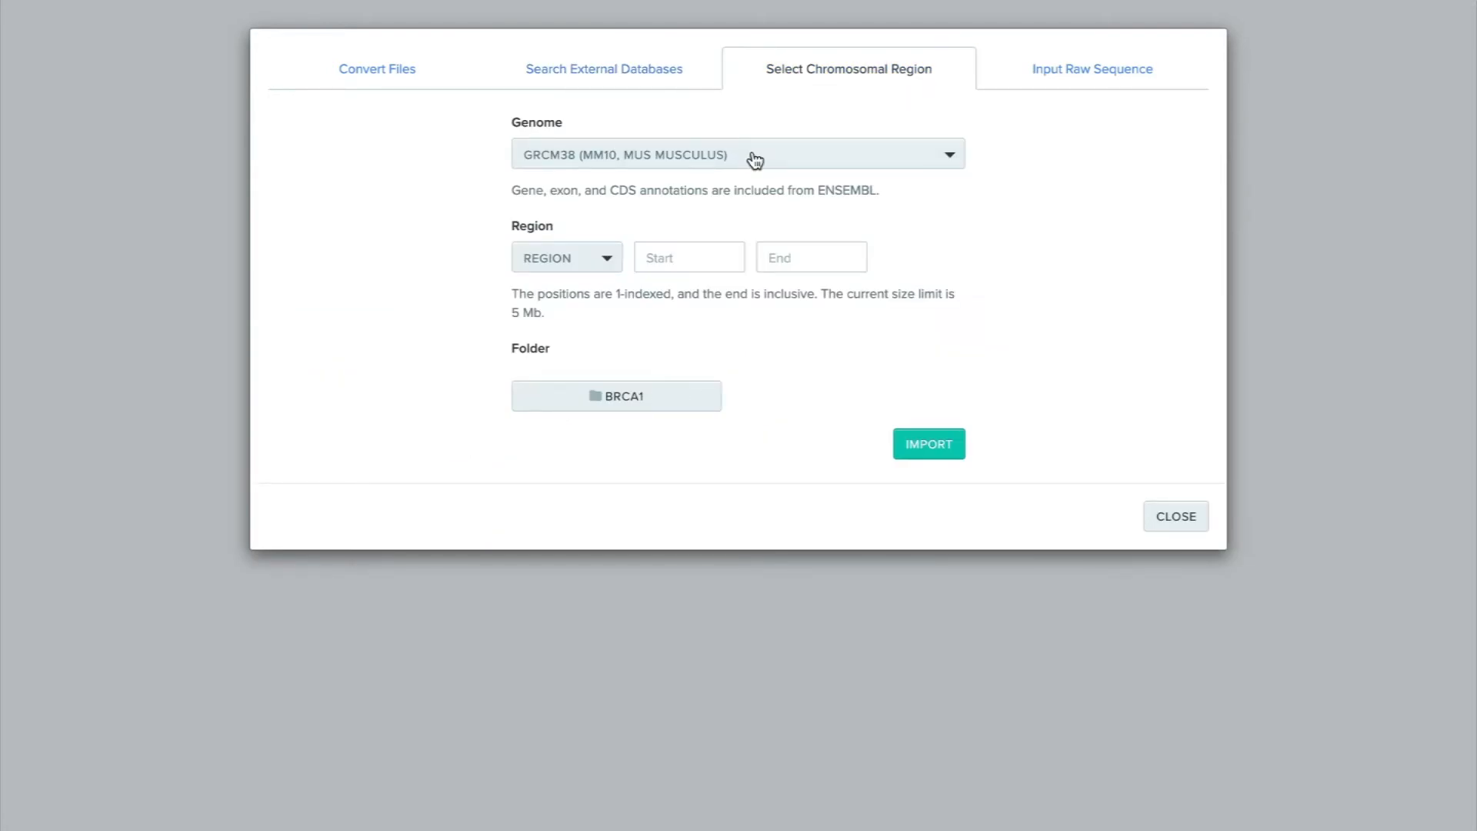
{"action": "left_click", "coordinate": [616, 261]}
{"action": "left_click", "coordinate": [580, 426]}
{"action": "key", "text": "Tab"}
{"action": "type", "text": "101,300,000"}
{"action": "key", "text": "Tab"}
{"action": "type", "text": "101,500,000"}
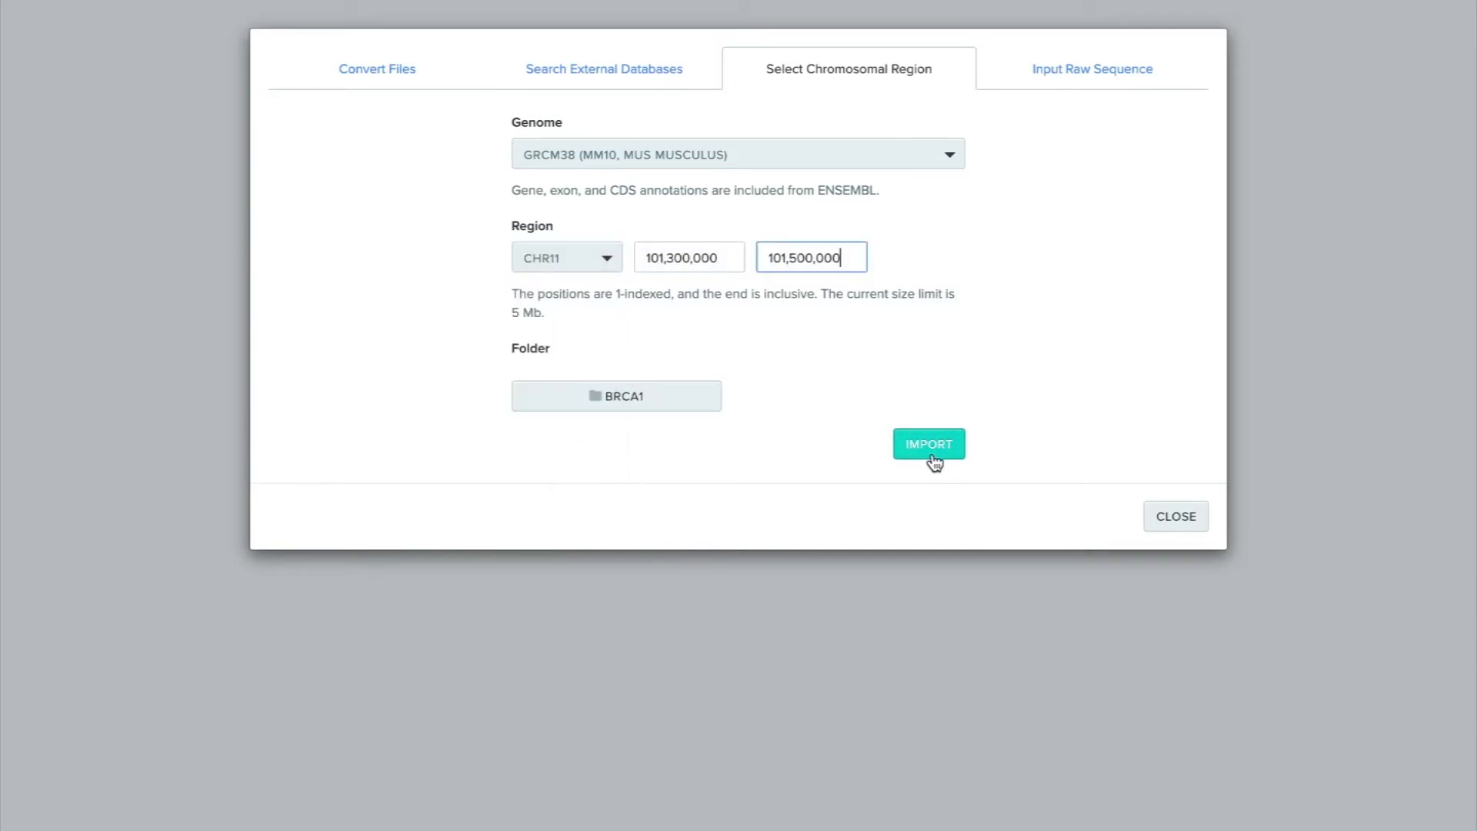
Create a circular raw sequence named "Blank Sequence" in the BRCA1 folder and paste the copied bases into it.
{"action": "left_click", "coordinate": [1112, 82]}
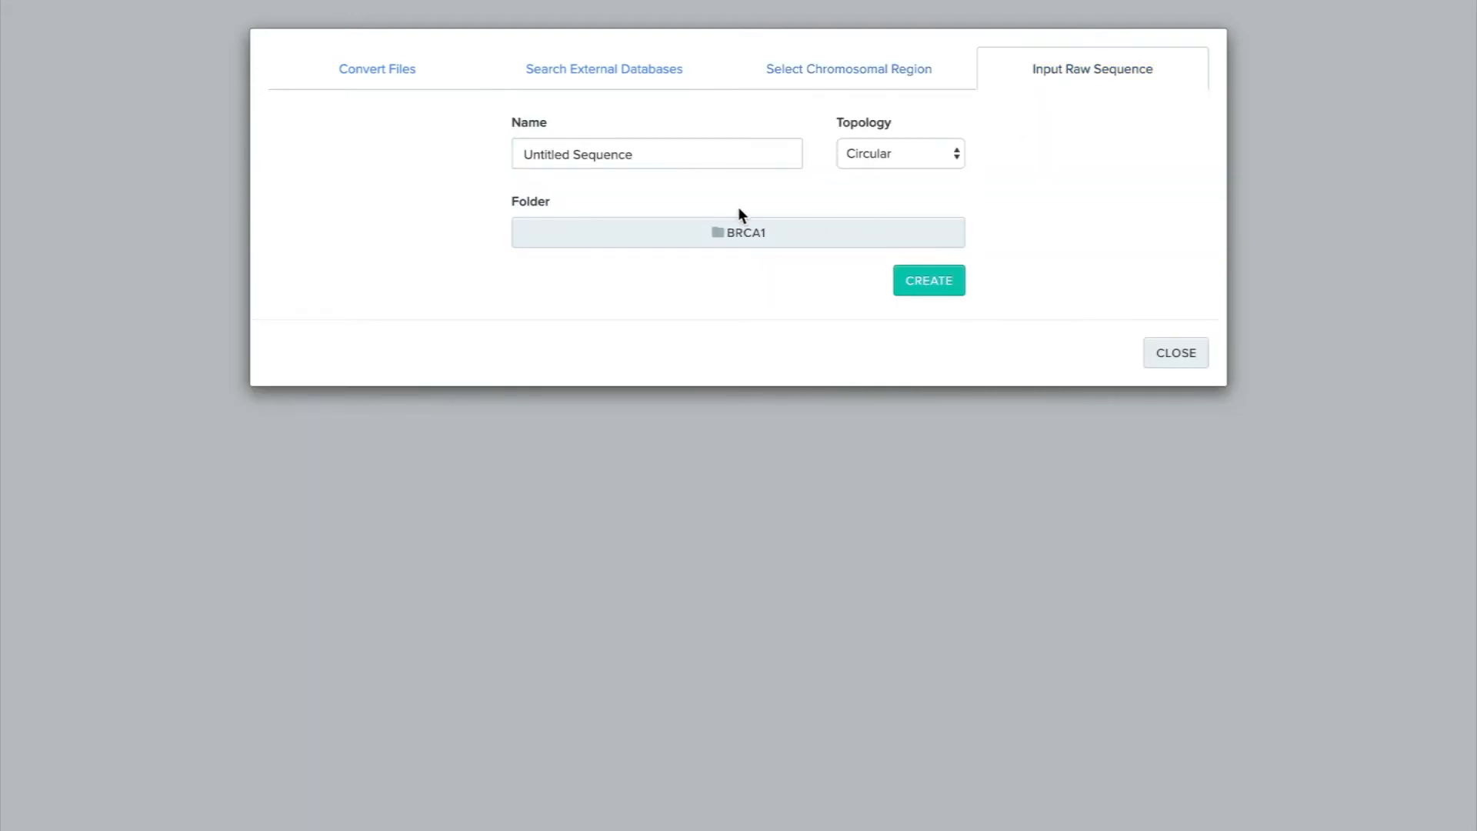
{"action": "double_click", "coordinate": [555, 154]}
{"action": "type", "text": "Blank"}
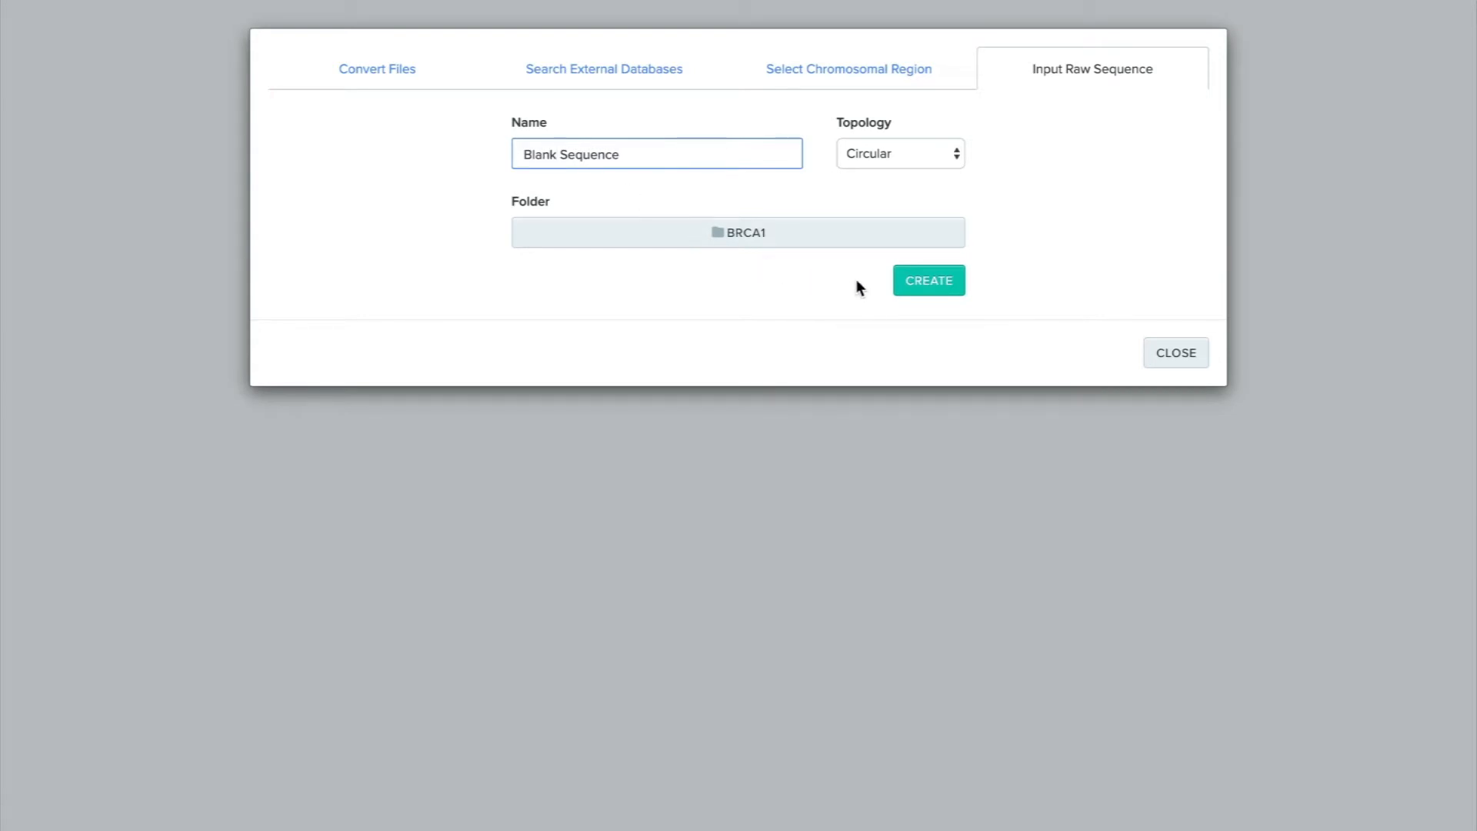
{"action": "left_click", "coordinate": [918, 288]}
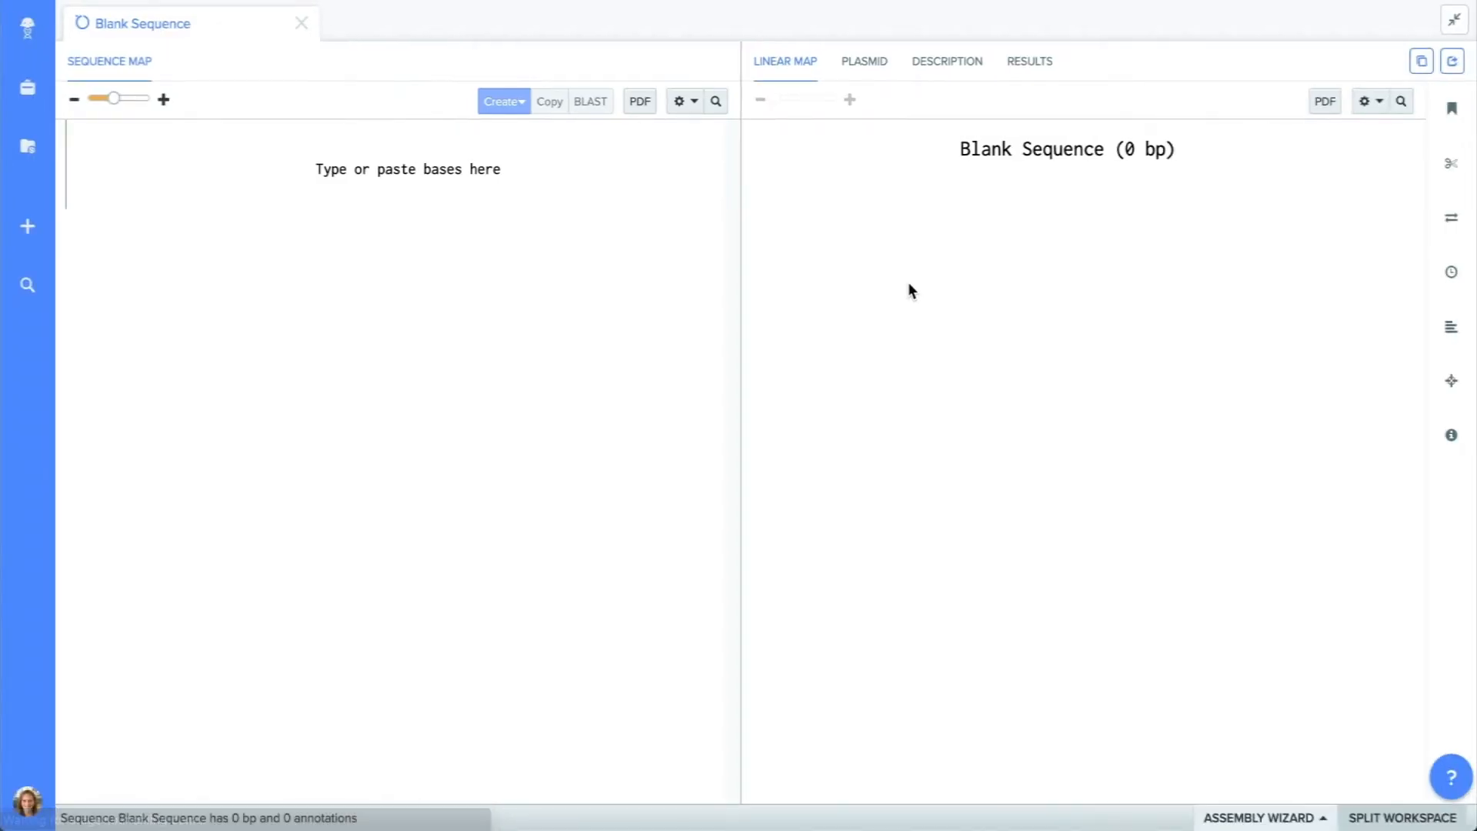
{"action": "left_click", "coordinate": [493, 178]}
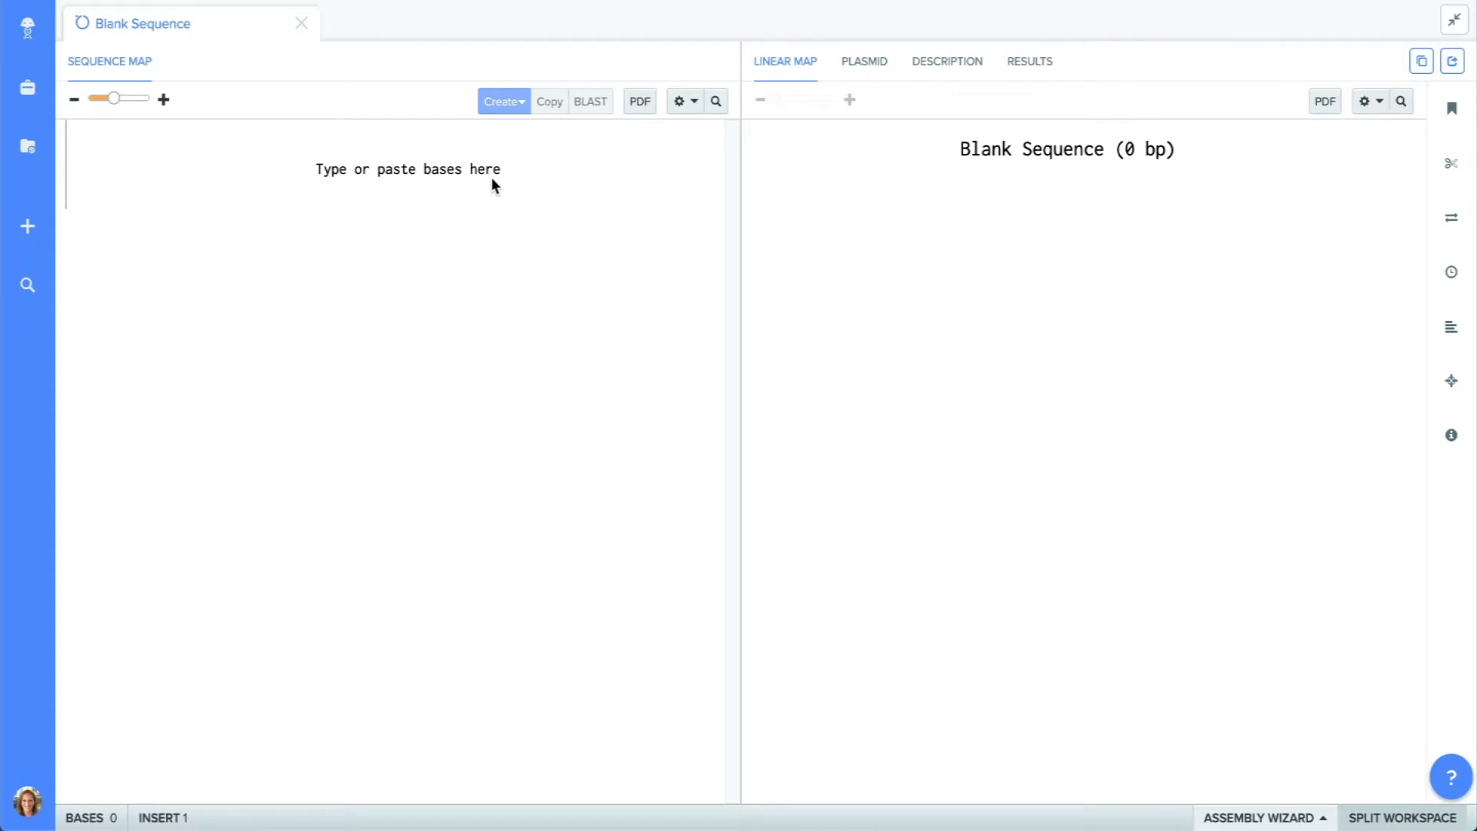
{"action": "key", "text": "ctrl+v"}
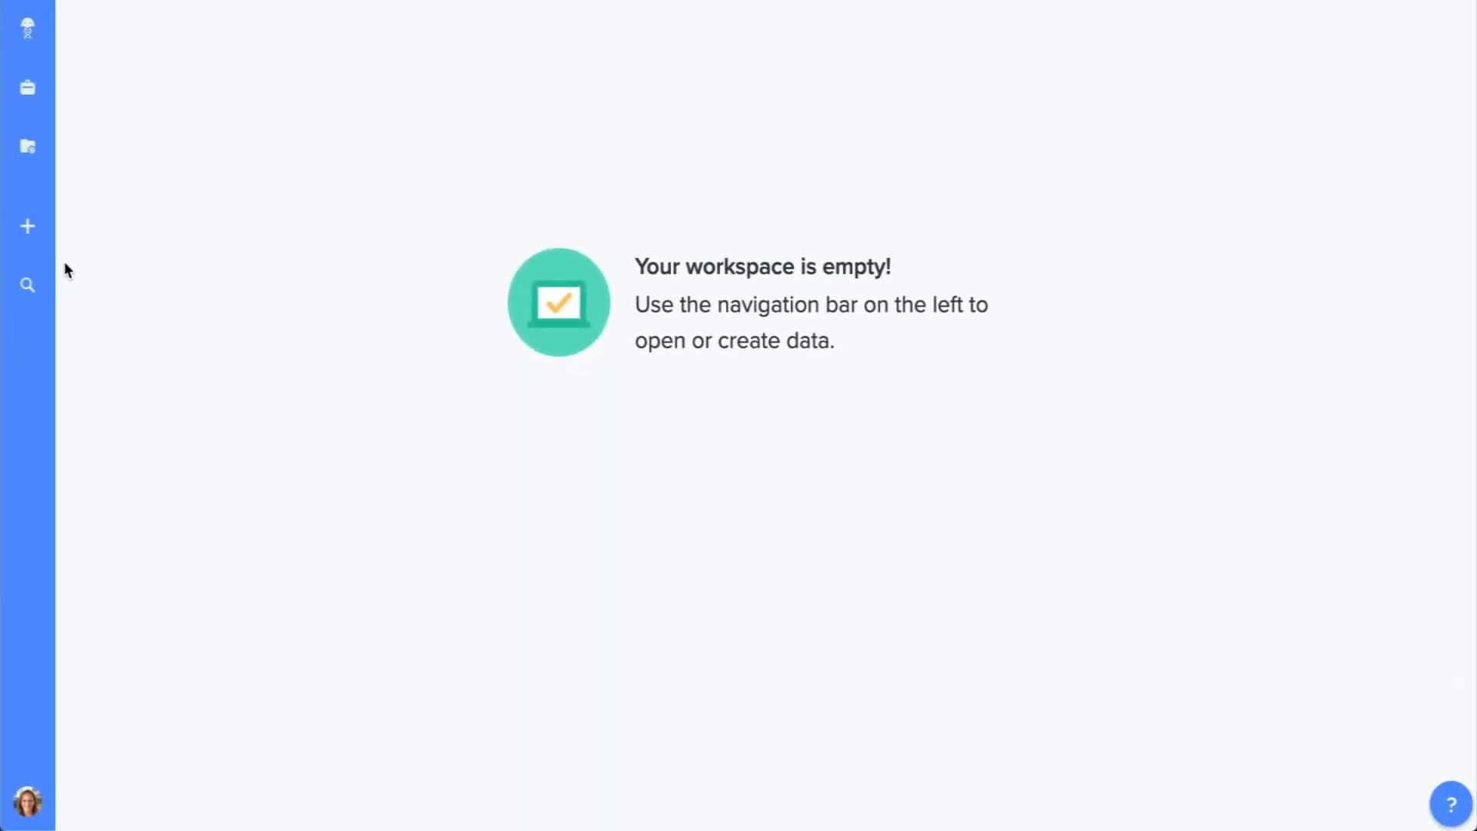
Import the AA sequence with accession P48754 from the UniProt database into the BRCA1 folder.
{"action": "left_click", "coordinate": [44, 243]}
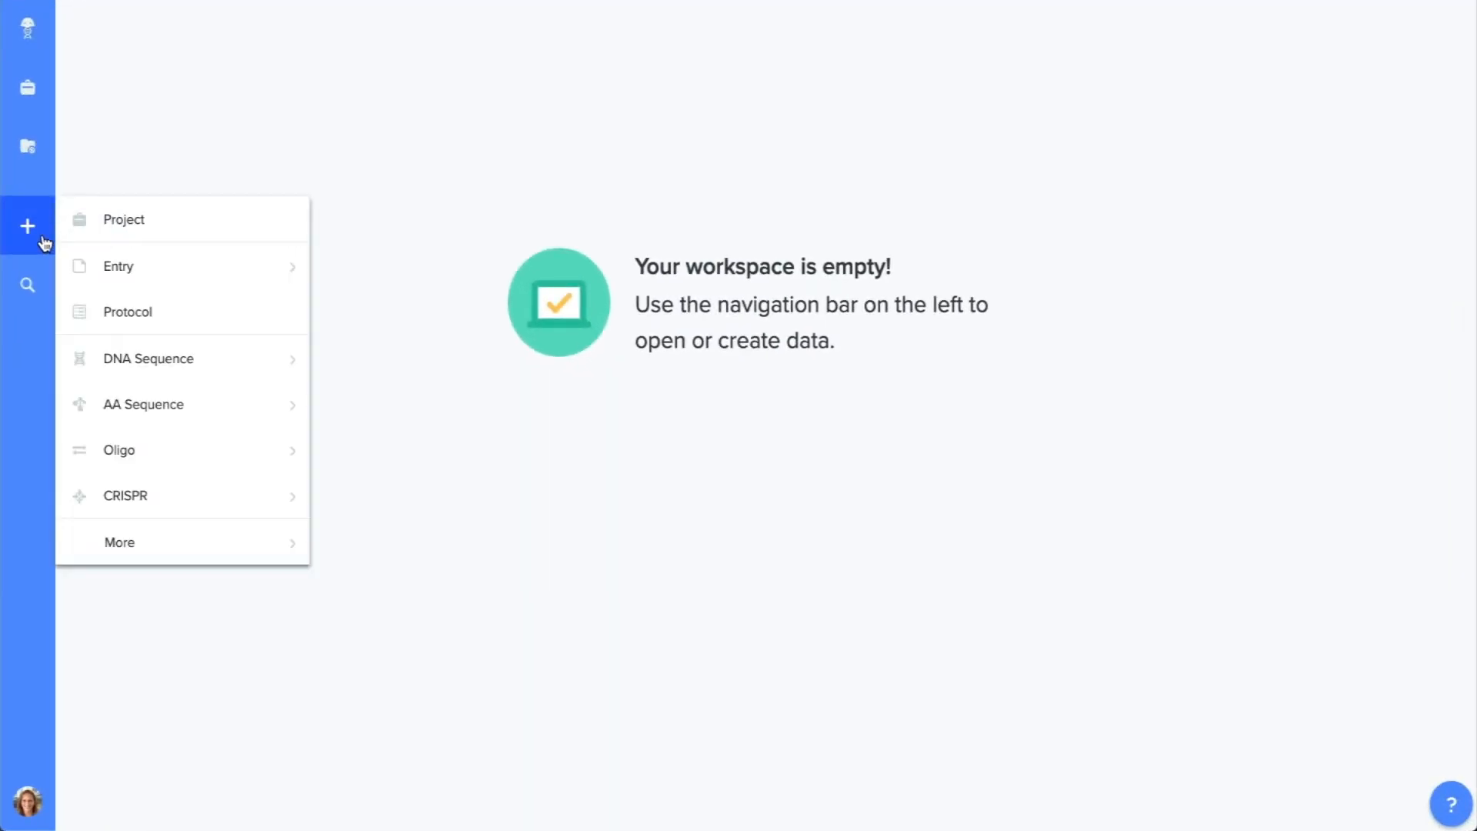
{"action": "mouse_move", "coordinate": [204, 405]}
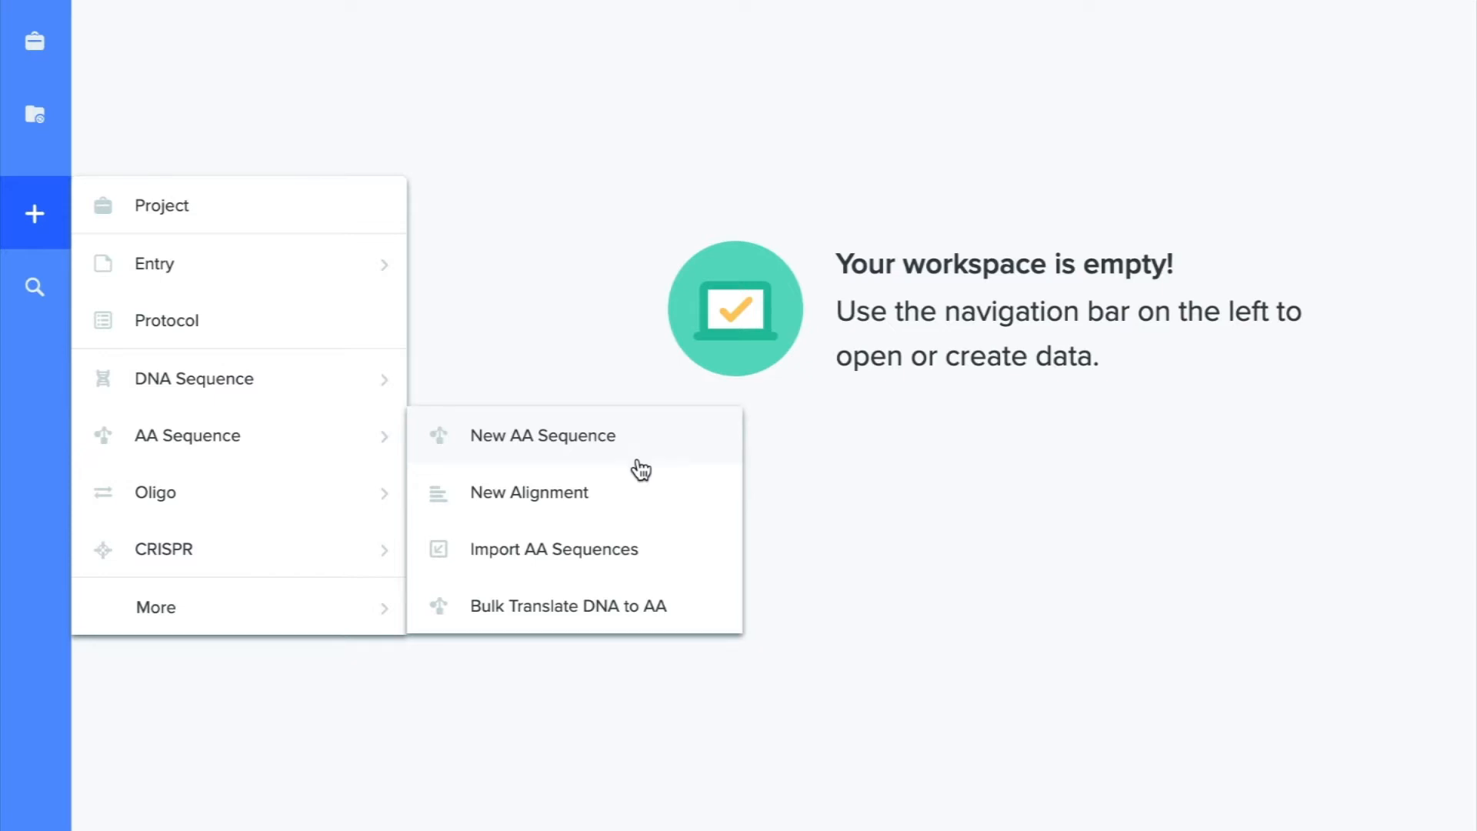
{"action": "left_click", "coordinate": [637, 566]}
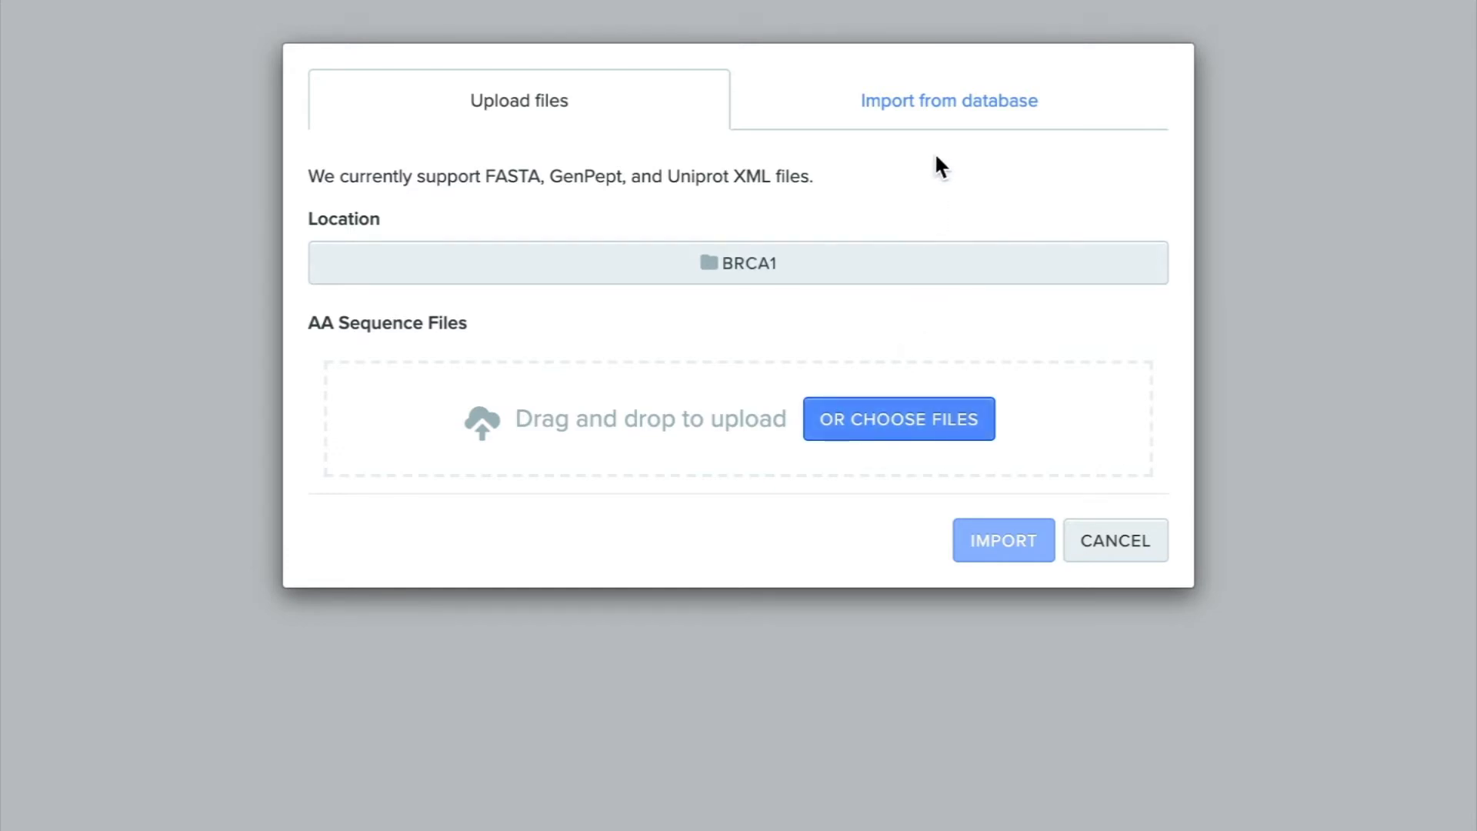
{"action": "left_click", "coordinate": [938, 127]}
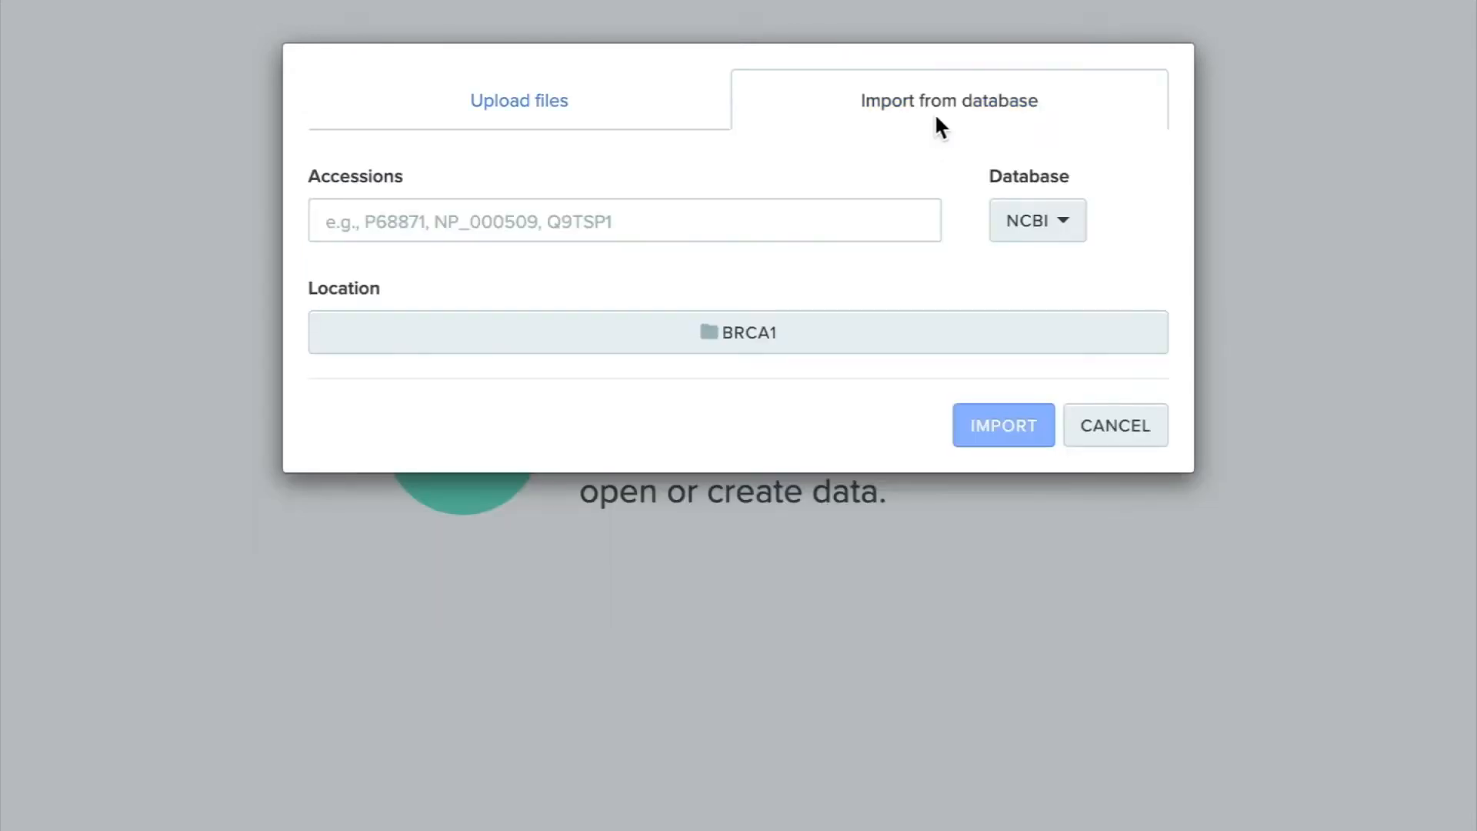
{"action": "left_click", "coordinate": [854, 221]}
{"action": "type", "text": "P48754"}
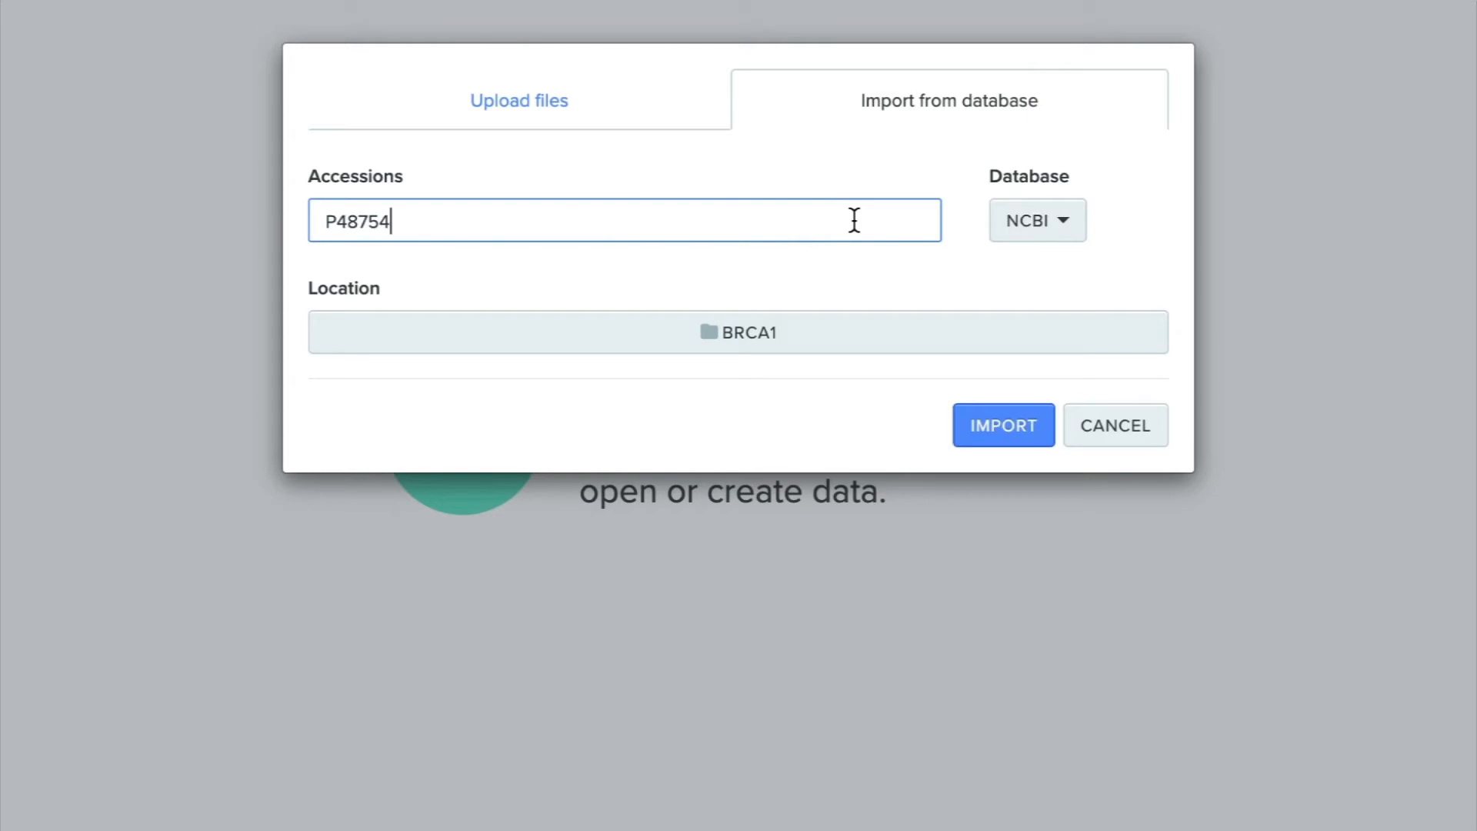
{"action": "left_click", "coordinate": [1024, 225]}
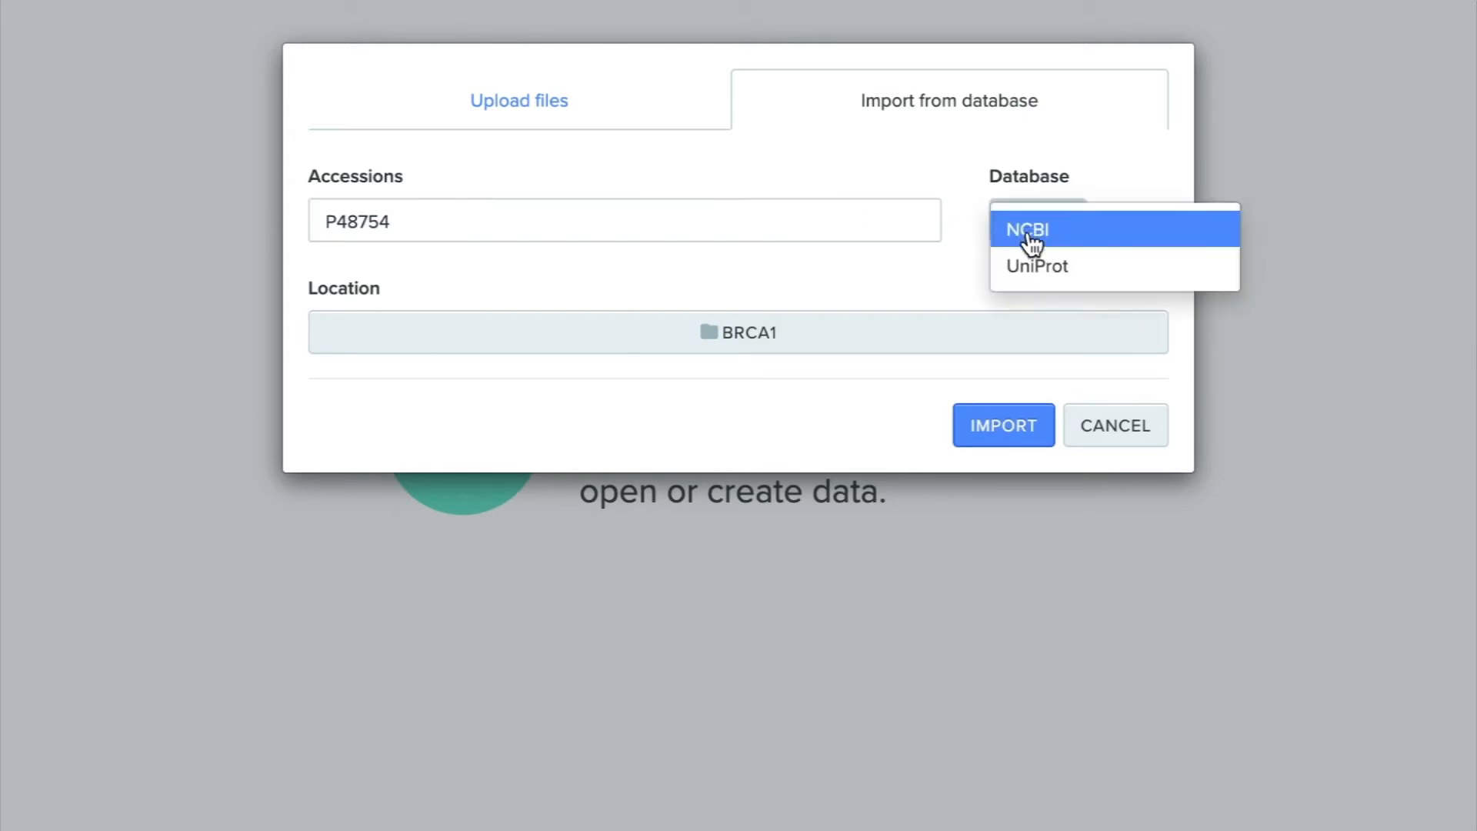
{"action": "left_click", "coordinate": [1035, 272]}
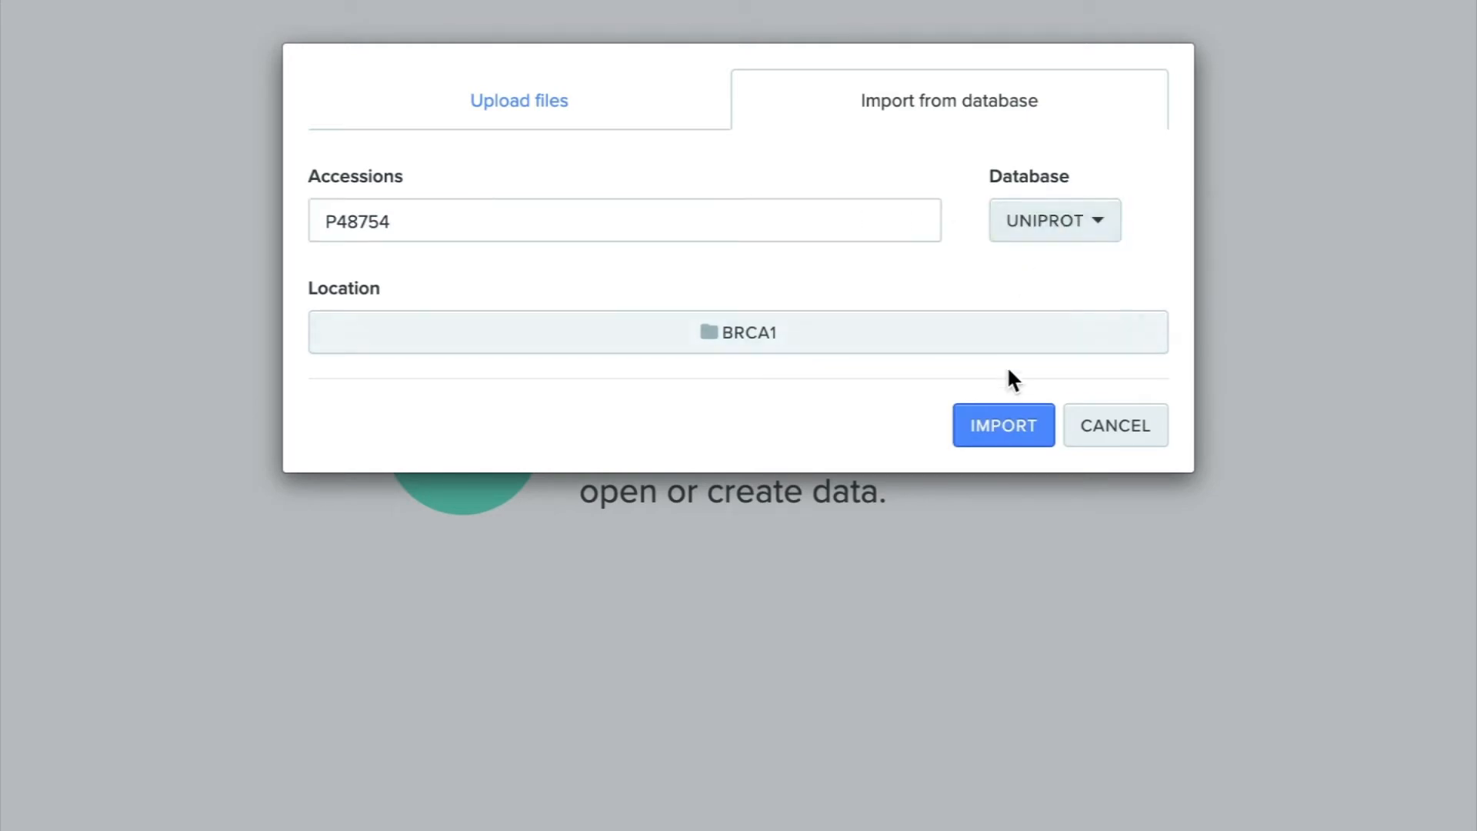
{"action": "left_click", "coordinate": [1003, 433]}
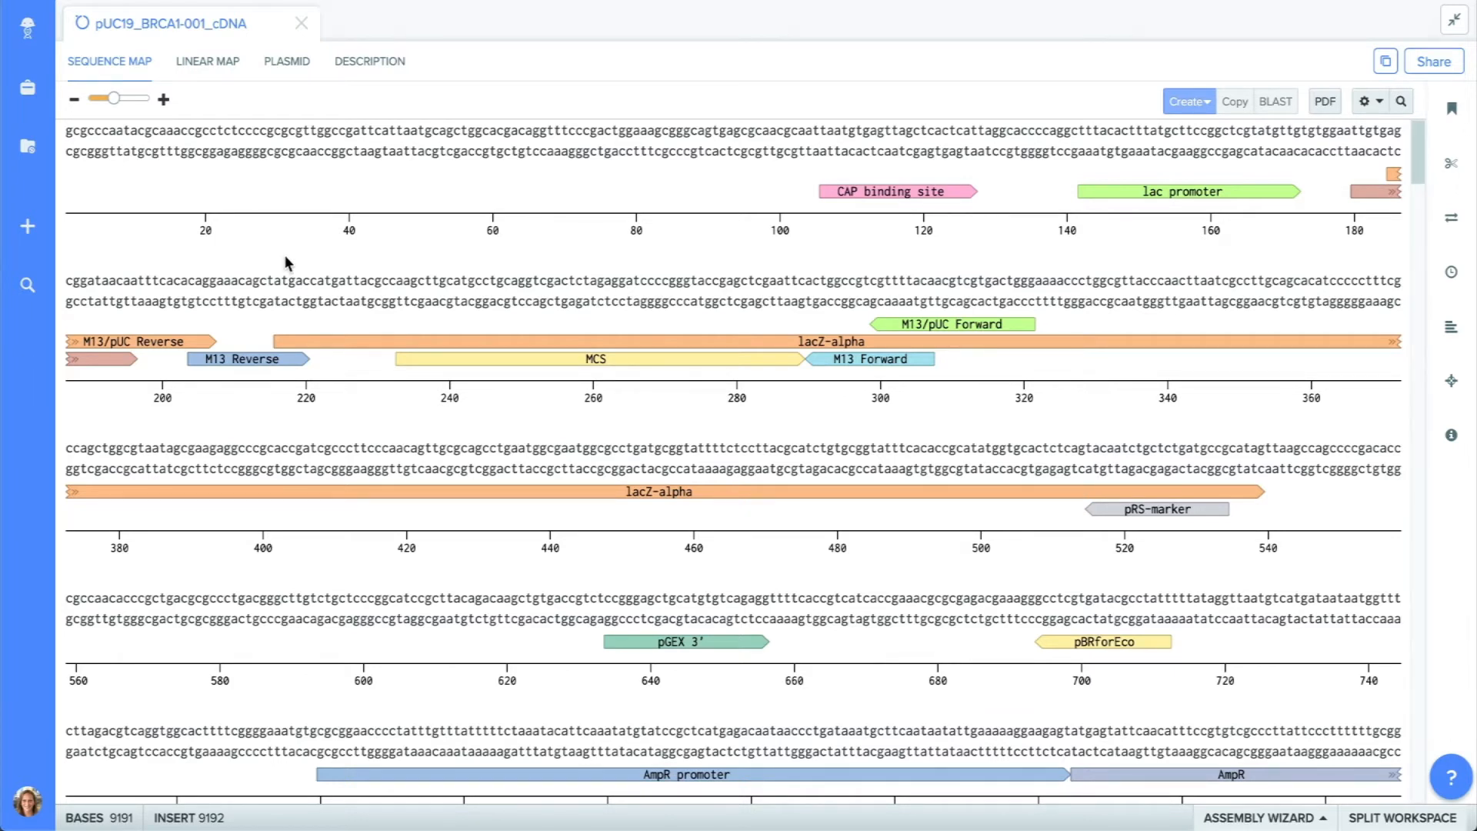
Select the full lacZ-alpha annotation in pUC19_BRCA1-001_cDNA and create a forward translation of it.
{"action": "left_click_drag", "start_coordinate": [276, 273], "coordinate": [555, 296]}
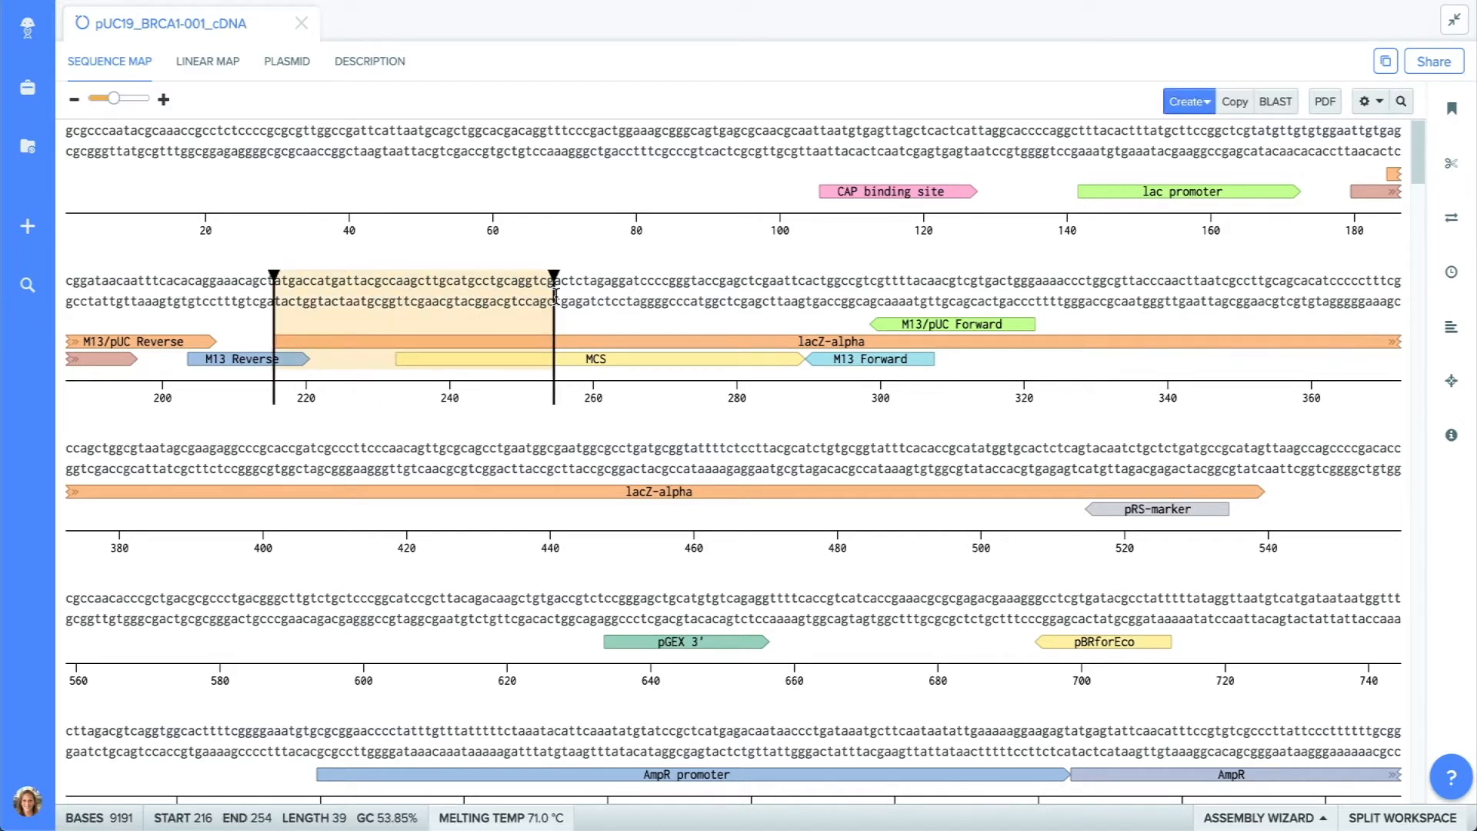
{"action": "left_click", "coordinate": [589, 347]}
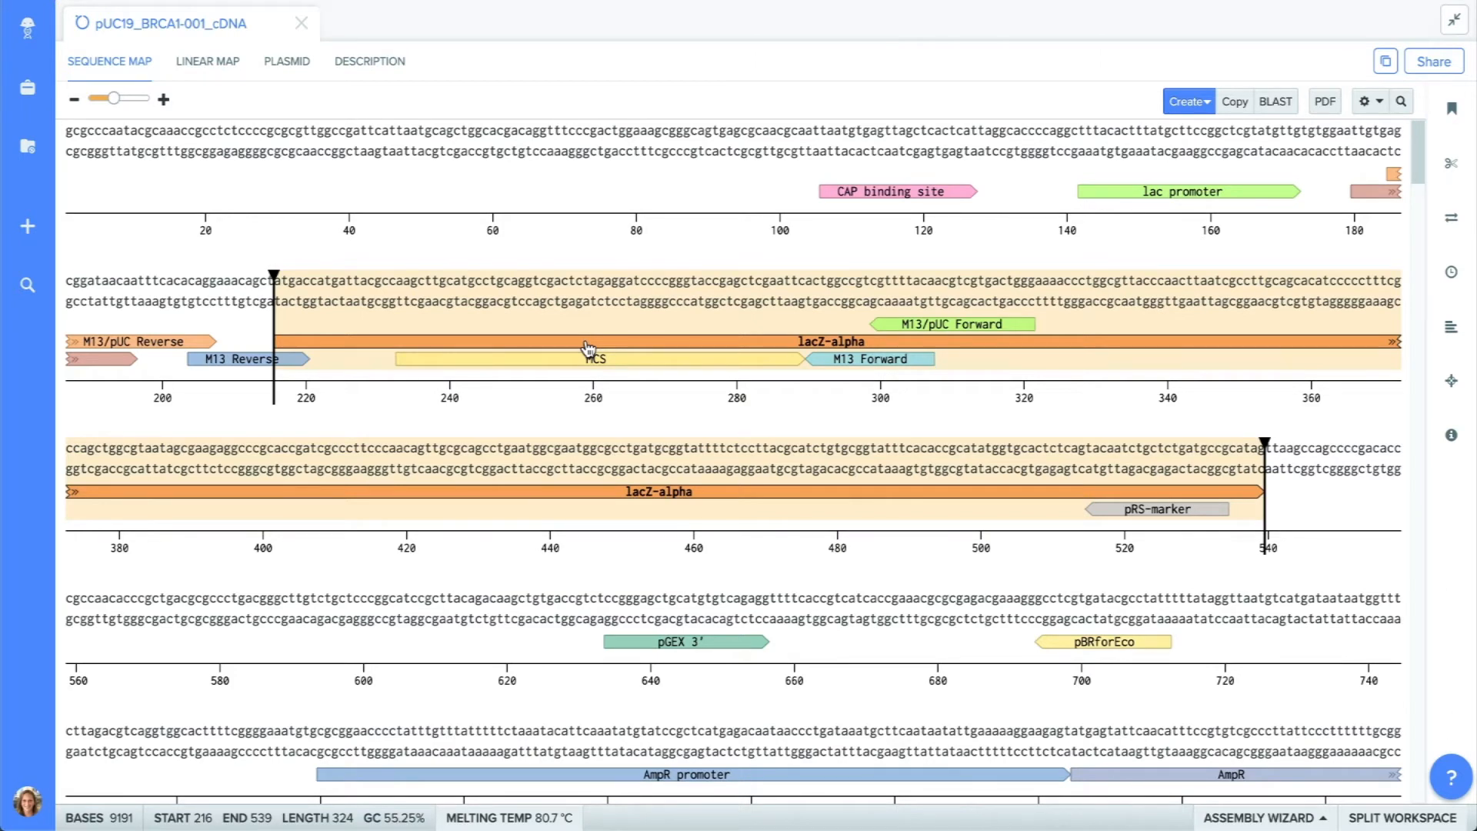
{"action": "right_click", "coordinate": [588, 347]}
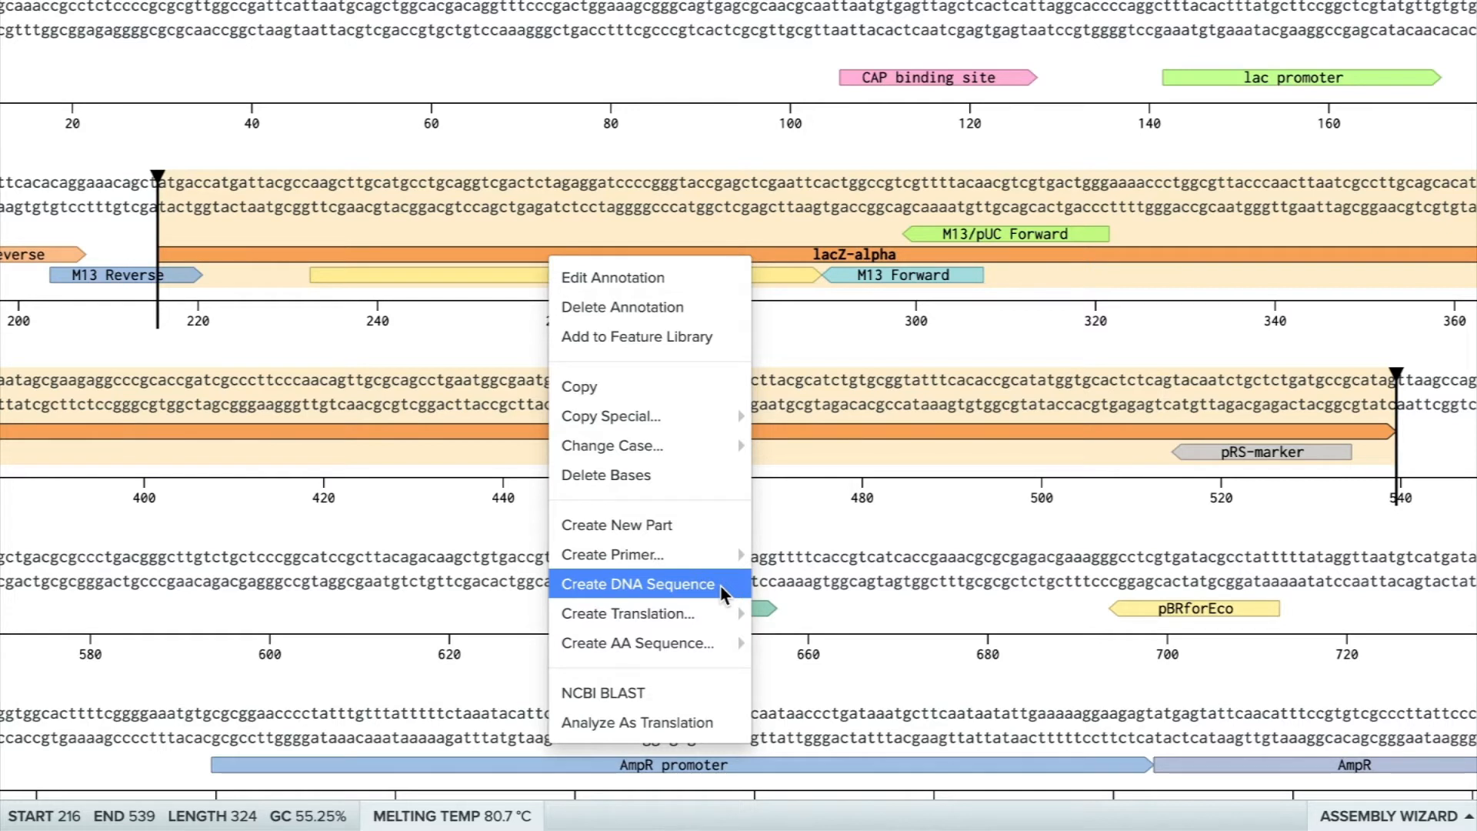
{"action": "mouse_move", "coordinate": [723, 646]}
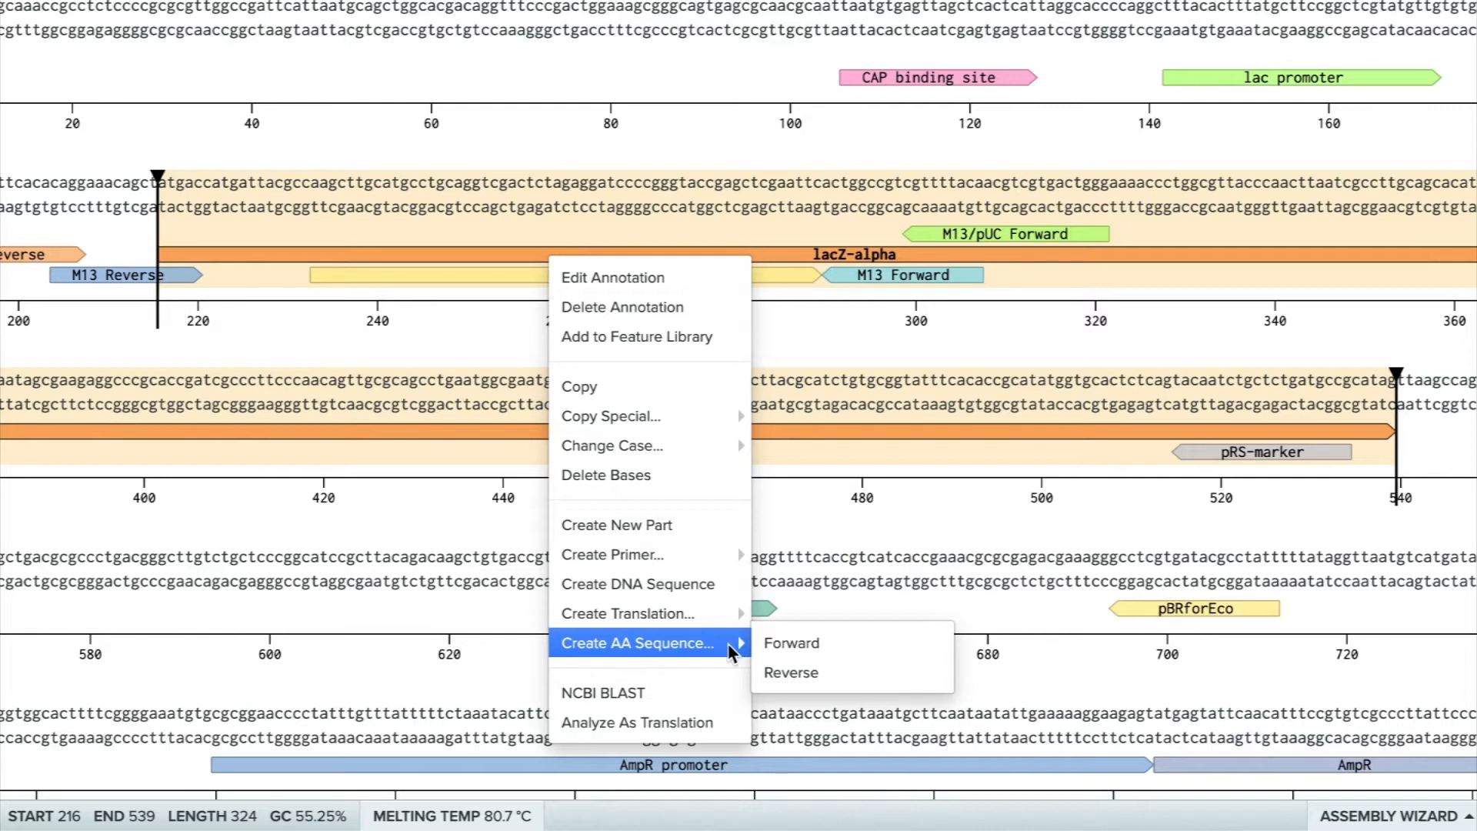
{"action": "mouse_move", "coordinate": [727, 613]}
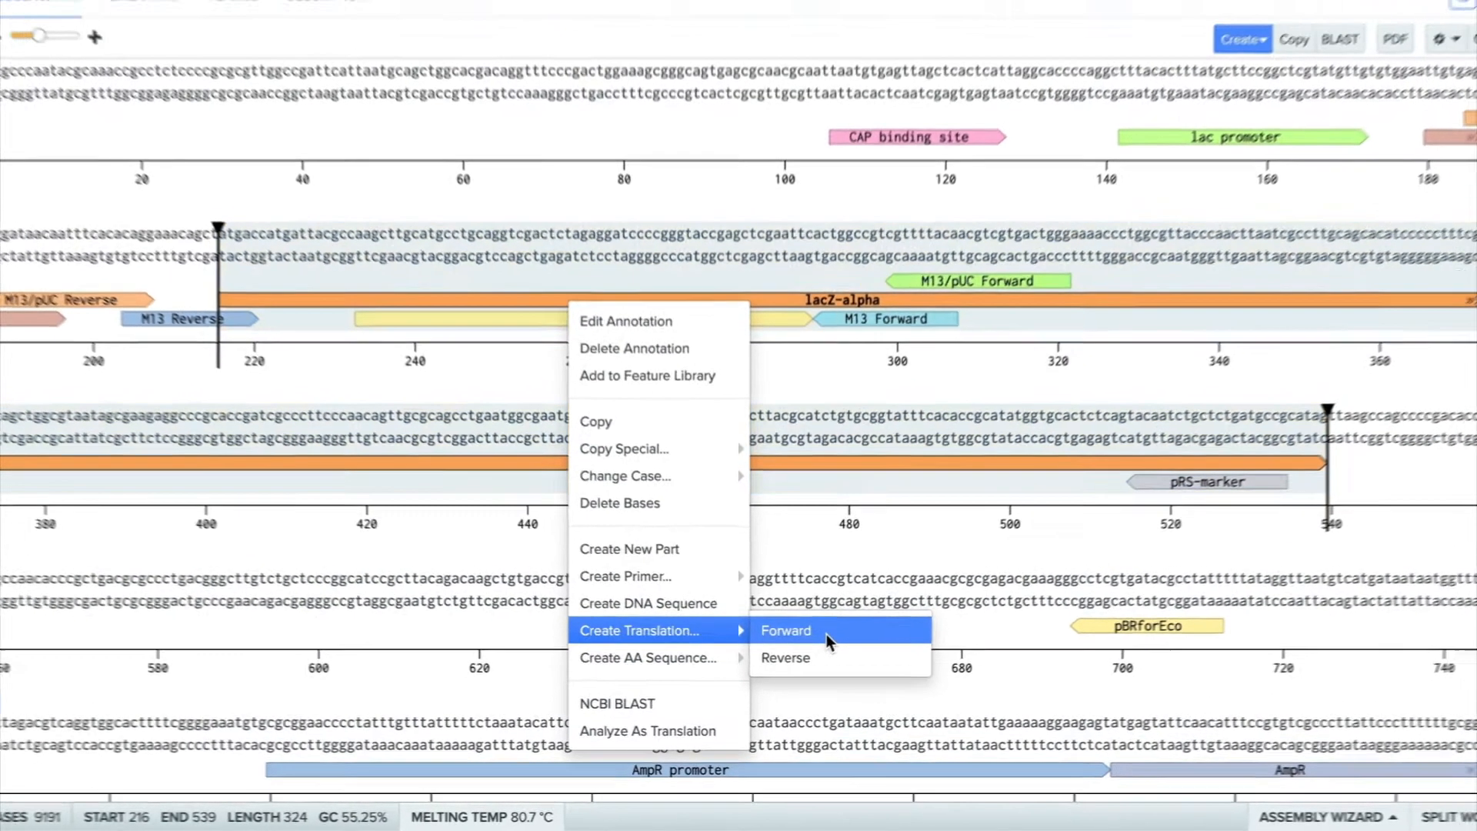
{"action": "left_click", "coordinate": [837, 619]}
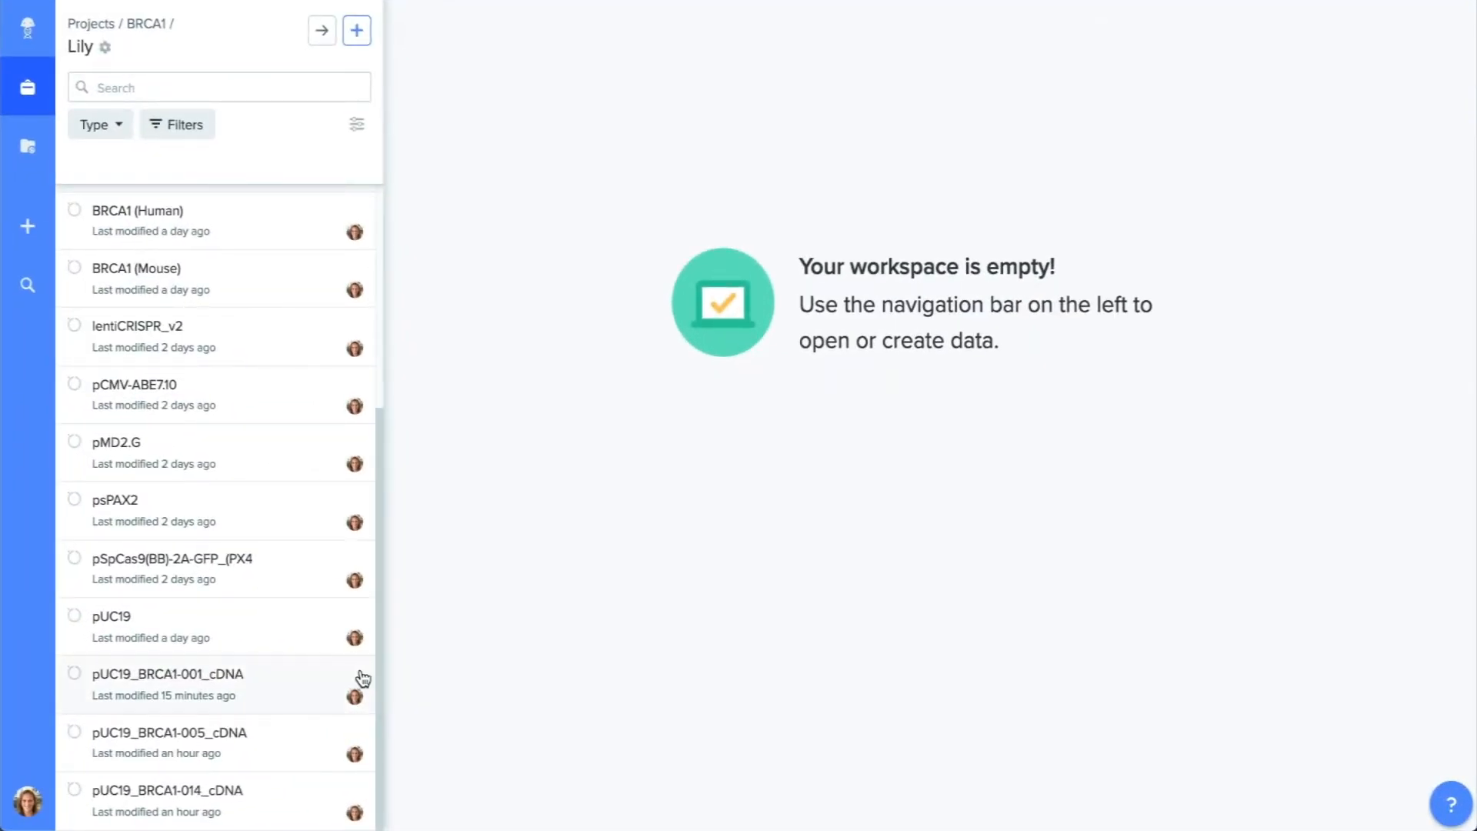
Hide the project's file list and split the workspace for pUC19_BRCA1-001_cDNA into two panes.
{"action": "left_click", "coordinate": [363, 679]}
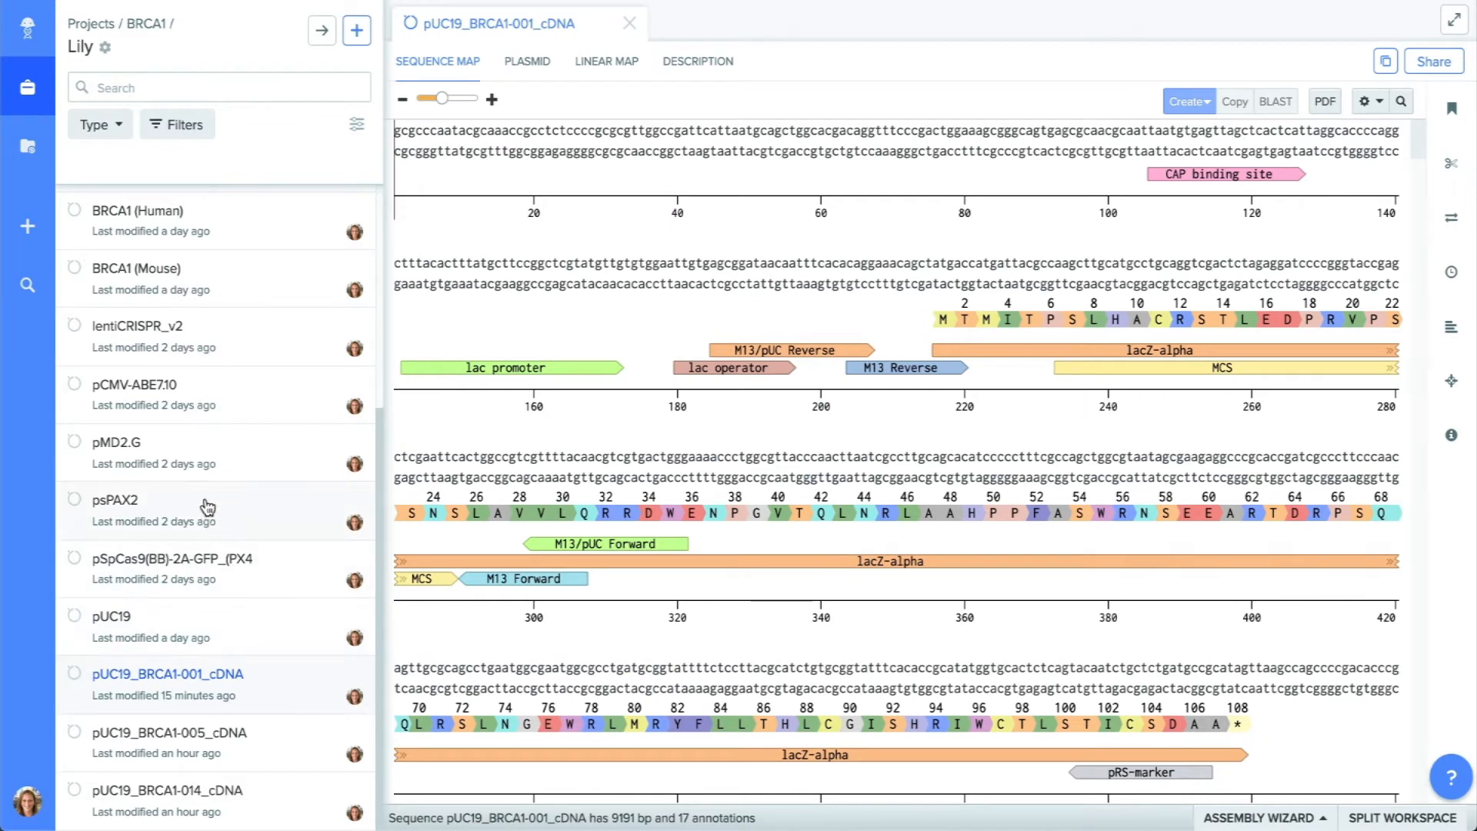
{"action": "left_click", "coordinate": [51, 98]}
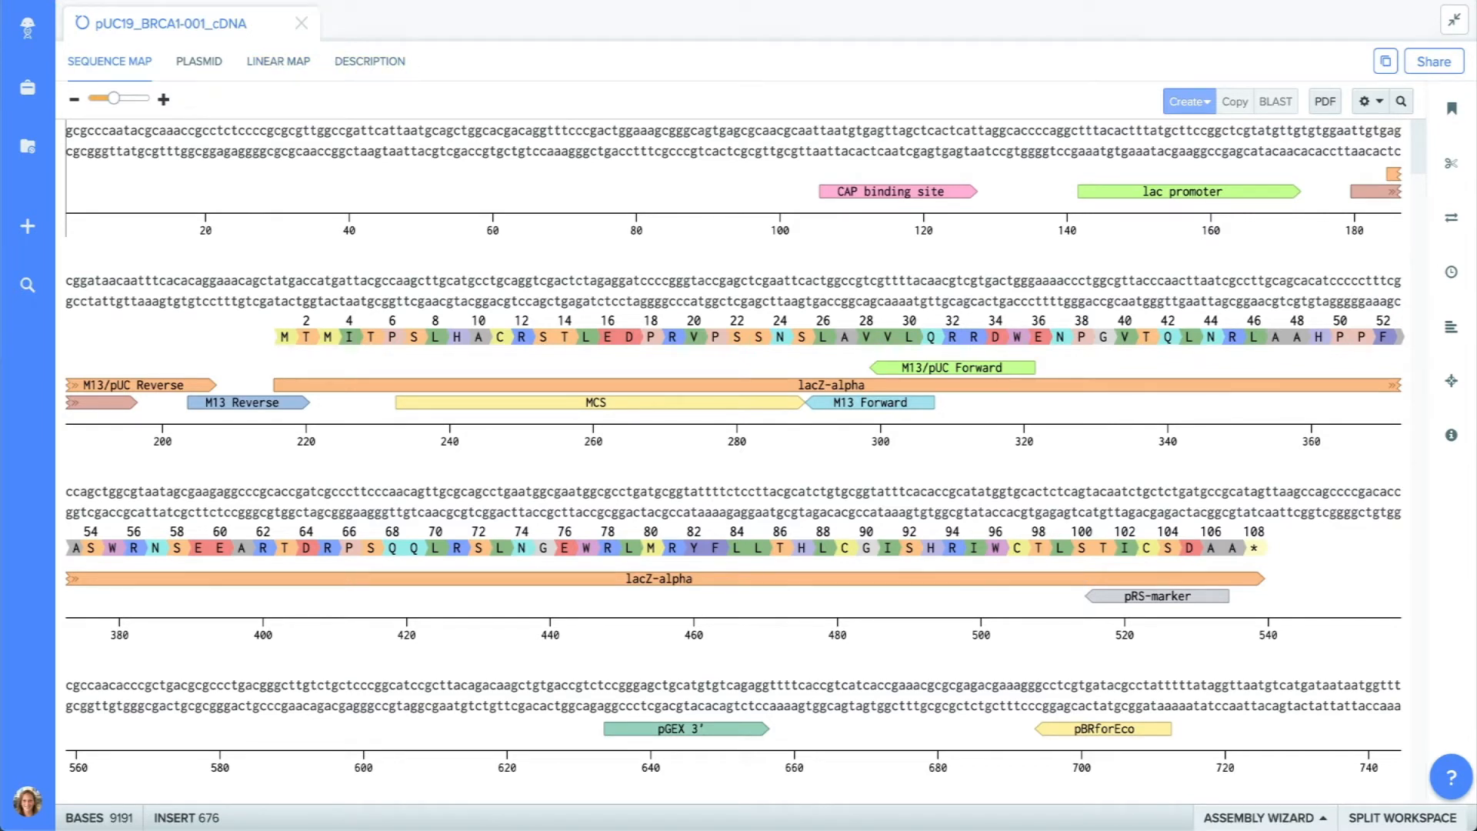
{"action": "left_click", "coordinate": [1385, 823]}
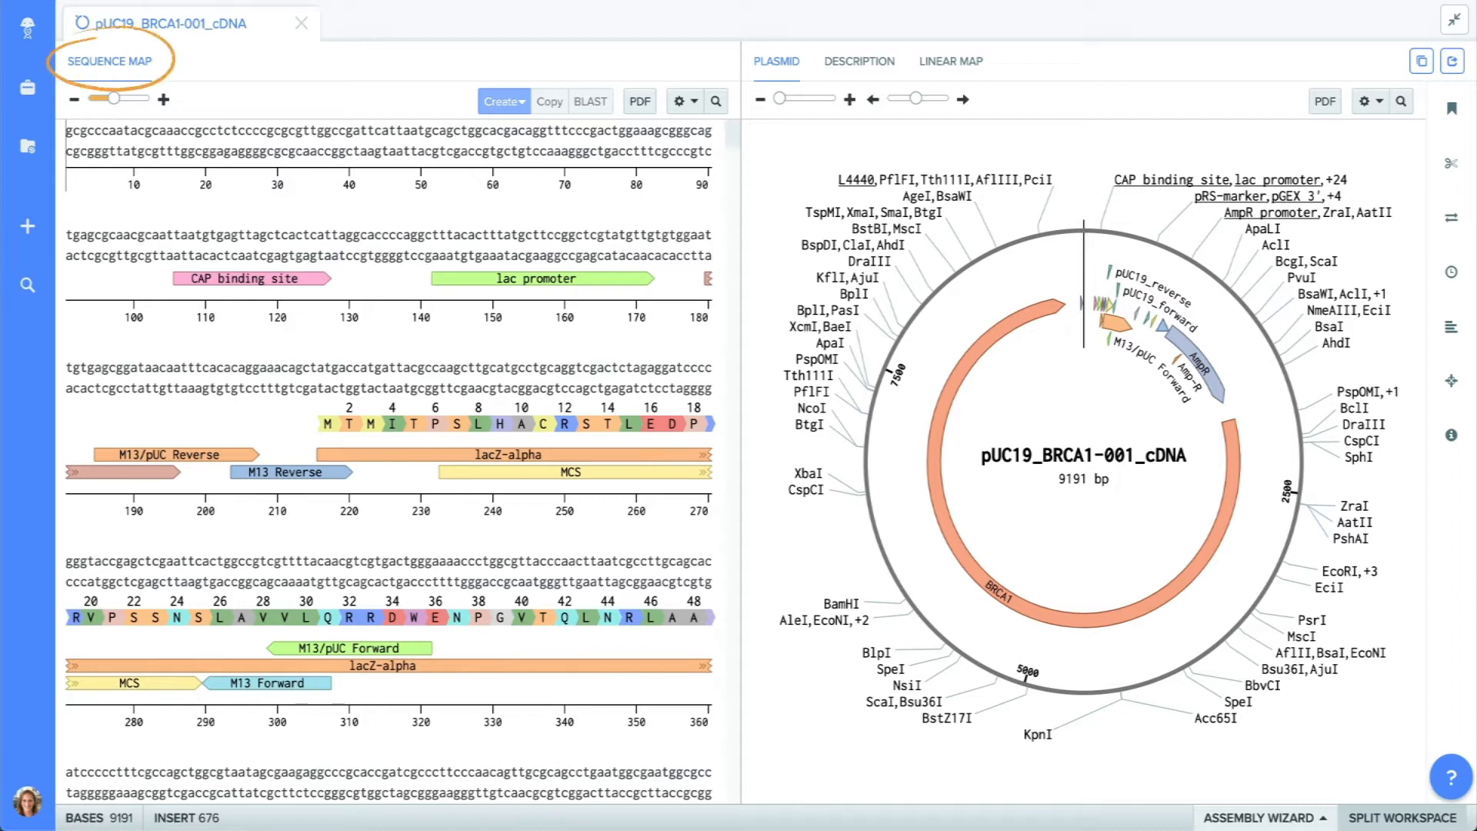
Show the sequence's description in the second pane and move the Plasmid view to the first pane.
{"action": "left_click", "coordinate": [867, 80]}
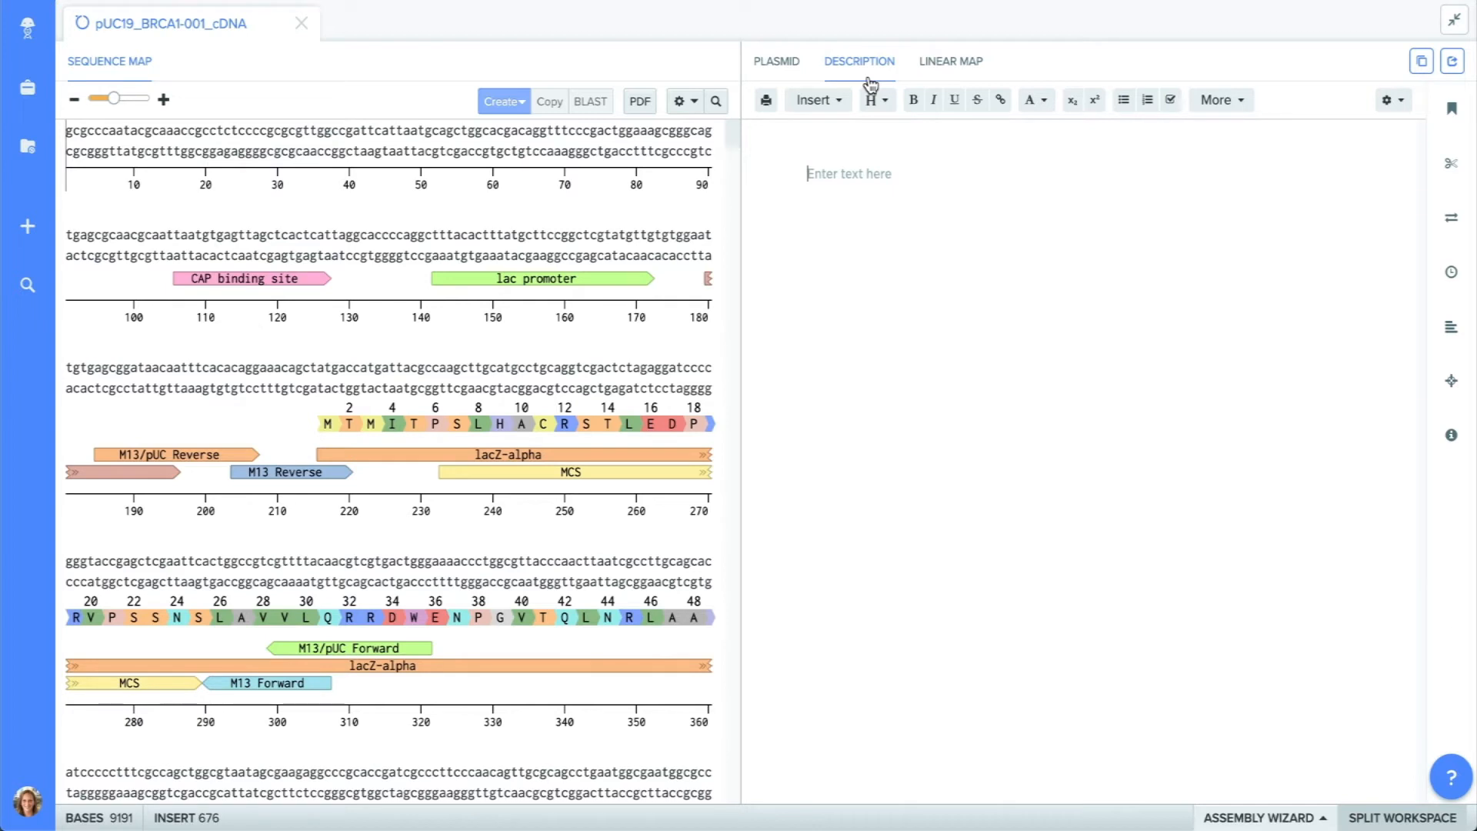
{"action": "left_click_drag", "start_coordinate": [753, 76], "coordinate": [588, 83]}
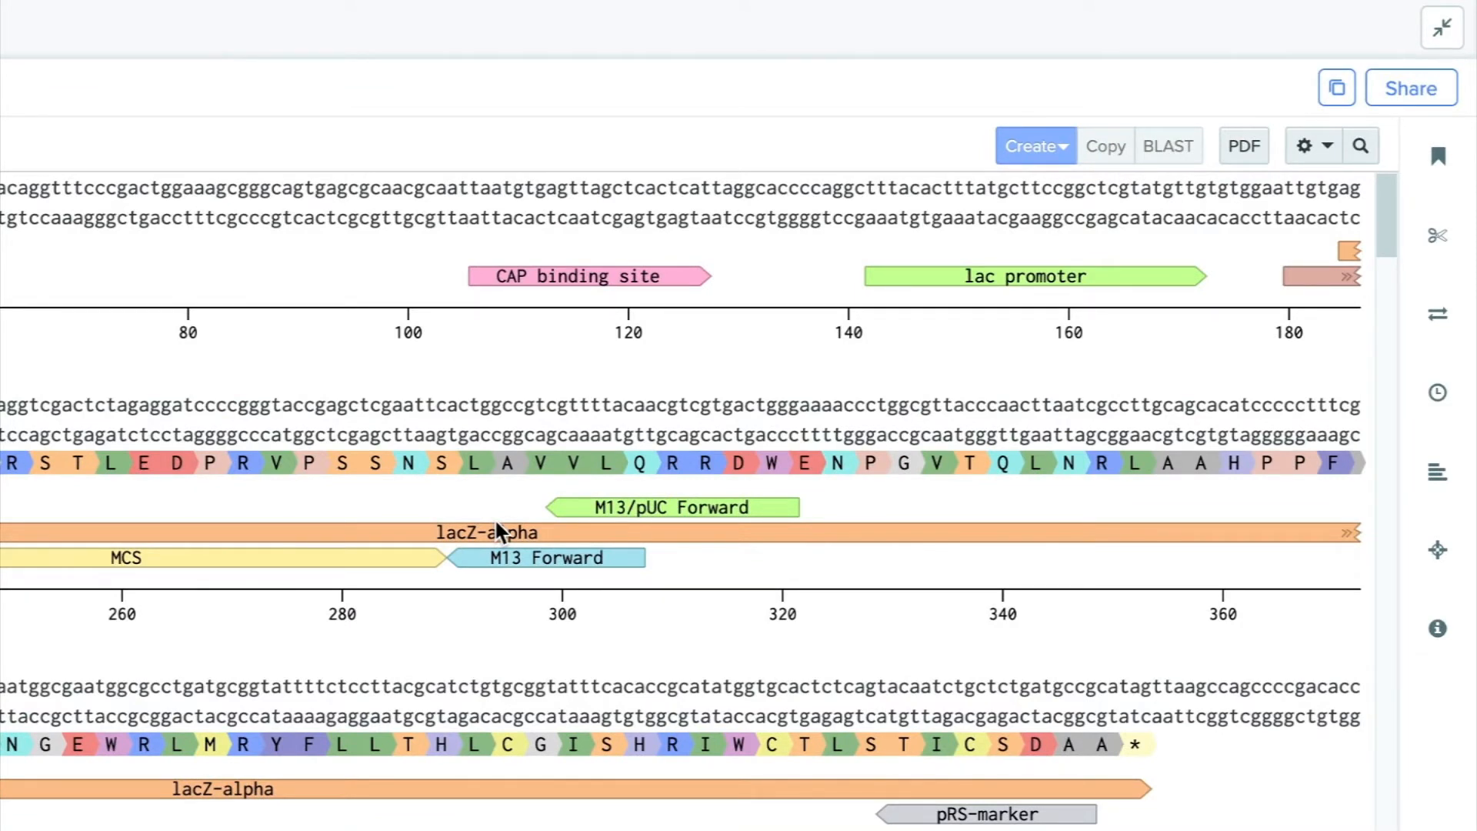
Select the lacZ-alpha annotation, examine the options for creating items from it and its copyable sequence types, and clear the selection.
{"action": "left_click", "coordinate": [506, 534]}
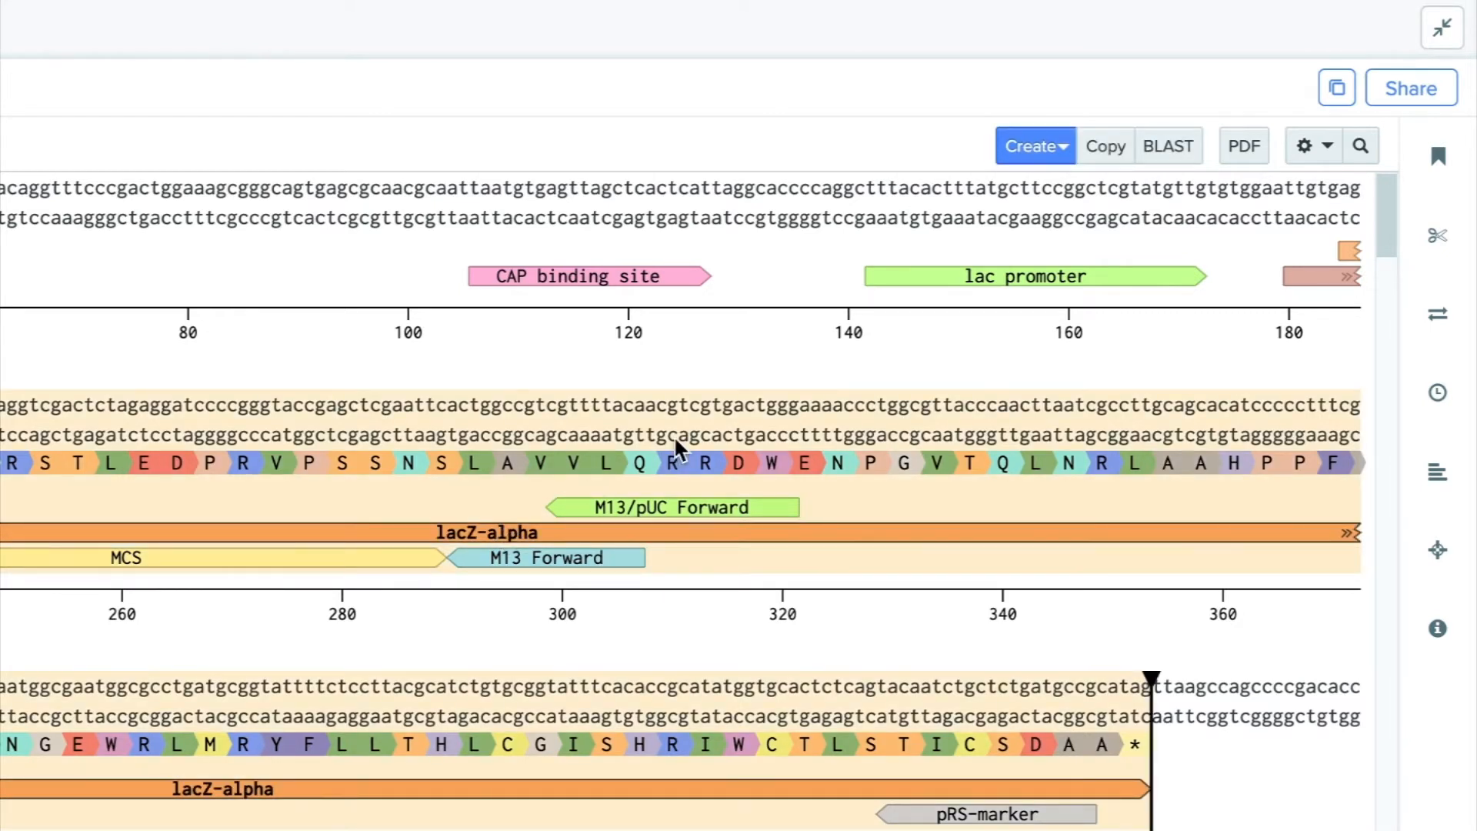
{"action": "left_click", "coordinate": [1043, 160]}
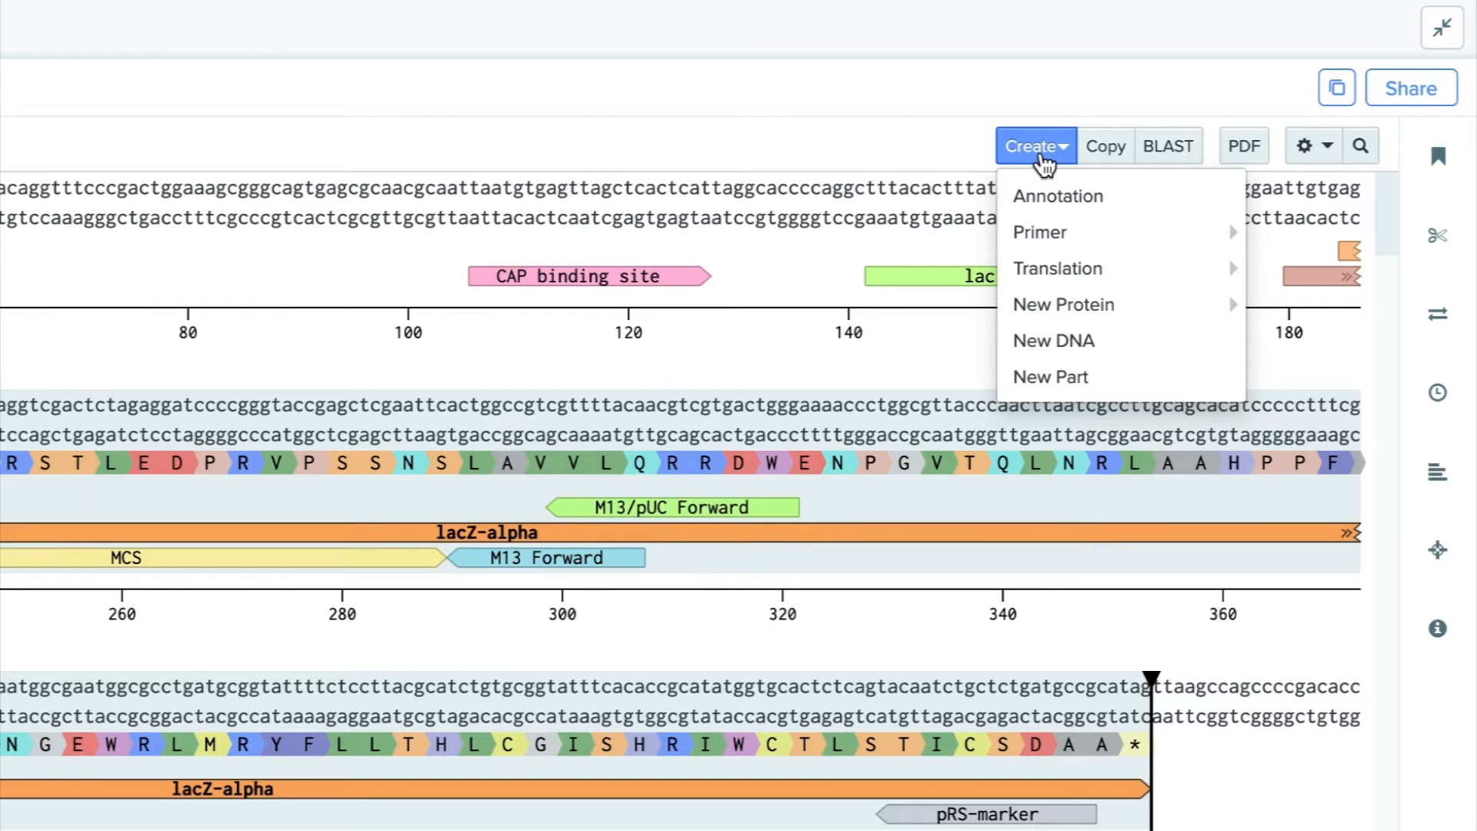
{"action": "left_click", "coordinate": [1106, 154]}
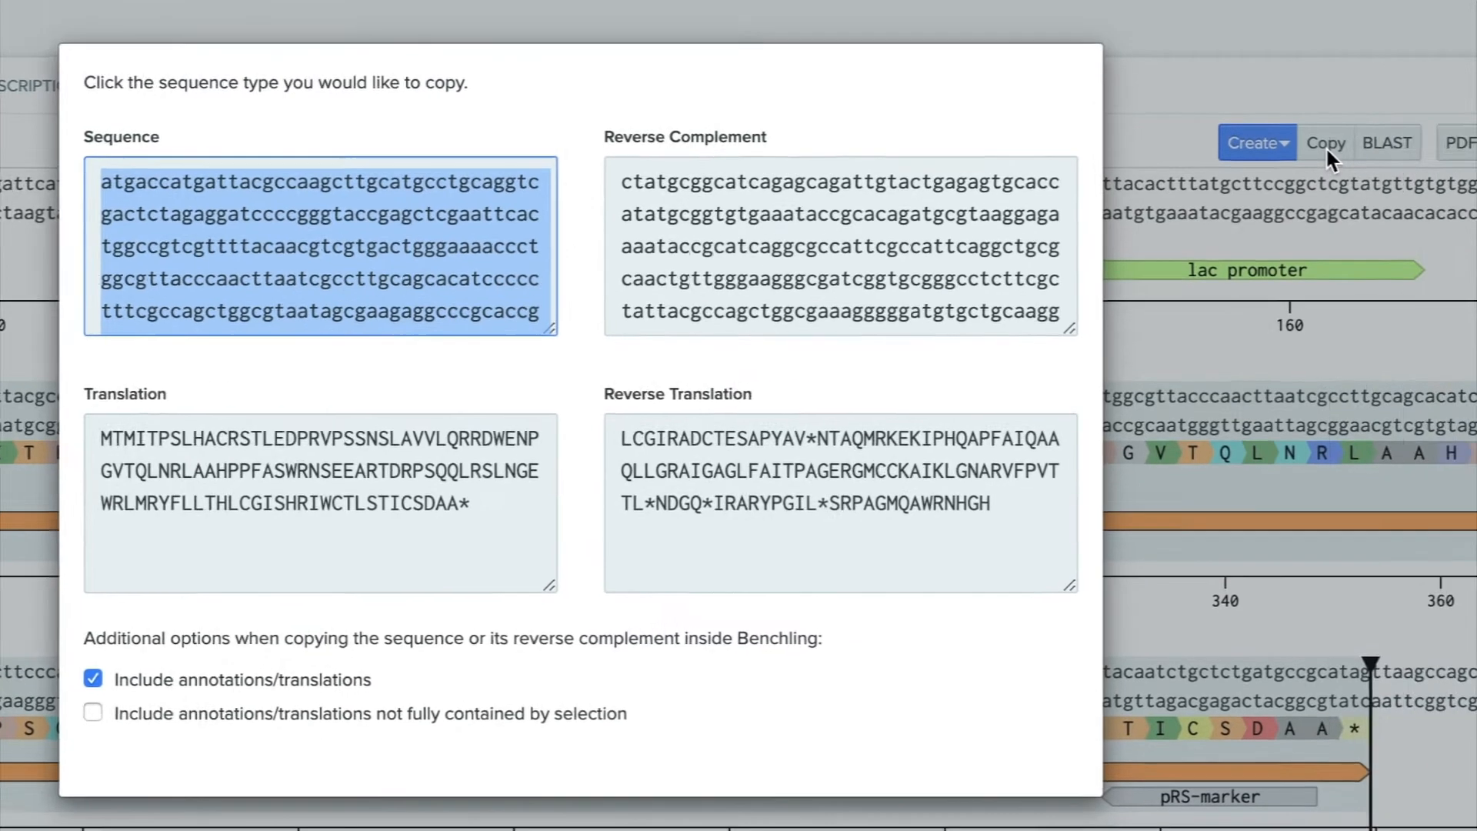
{"action": "left_click", "coordinate": [1474, 149]}
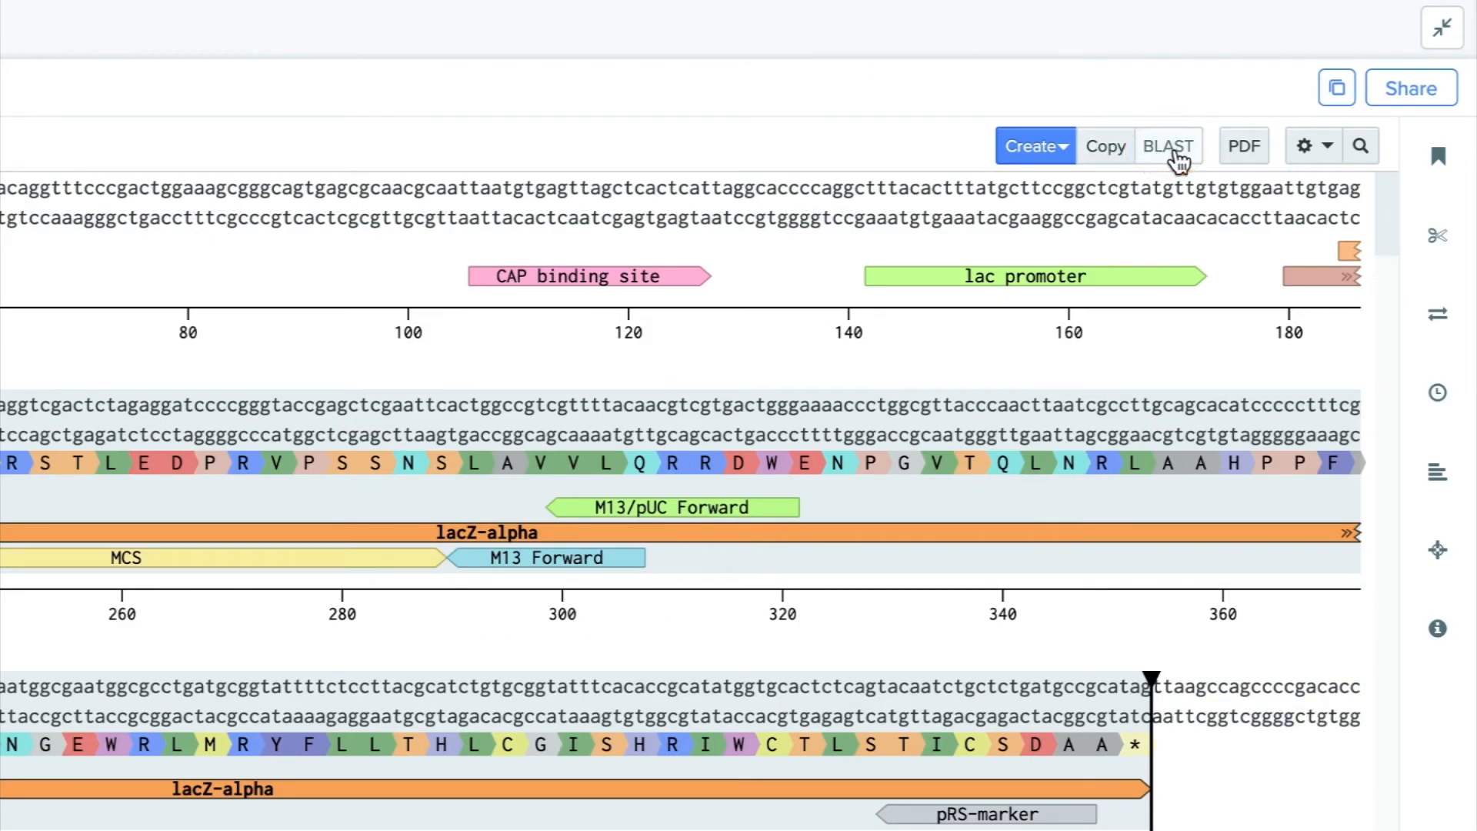
{"action": "left_click", "coordinate": [1205, 184]}
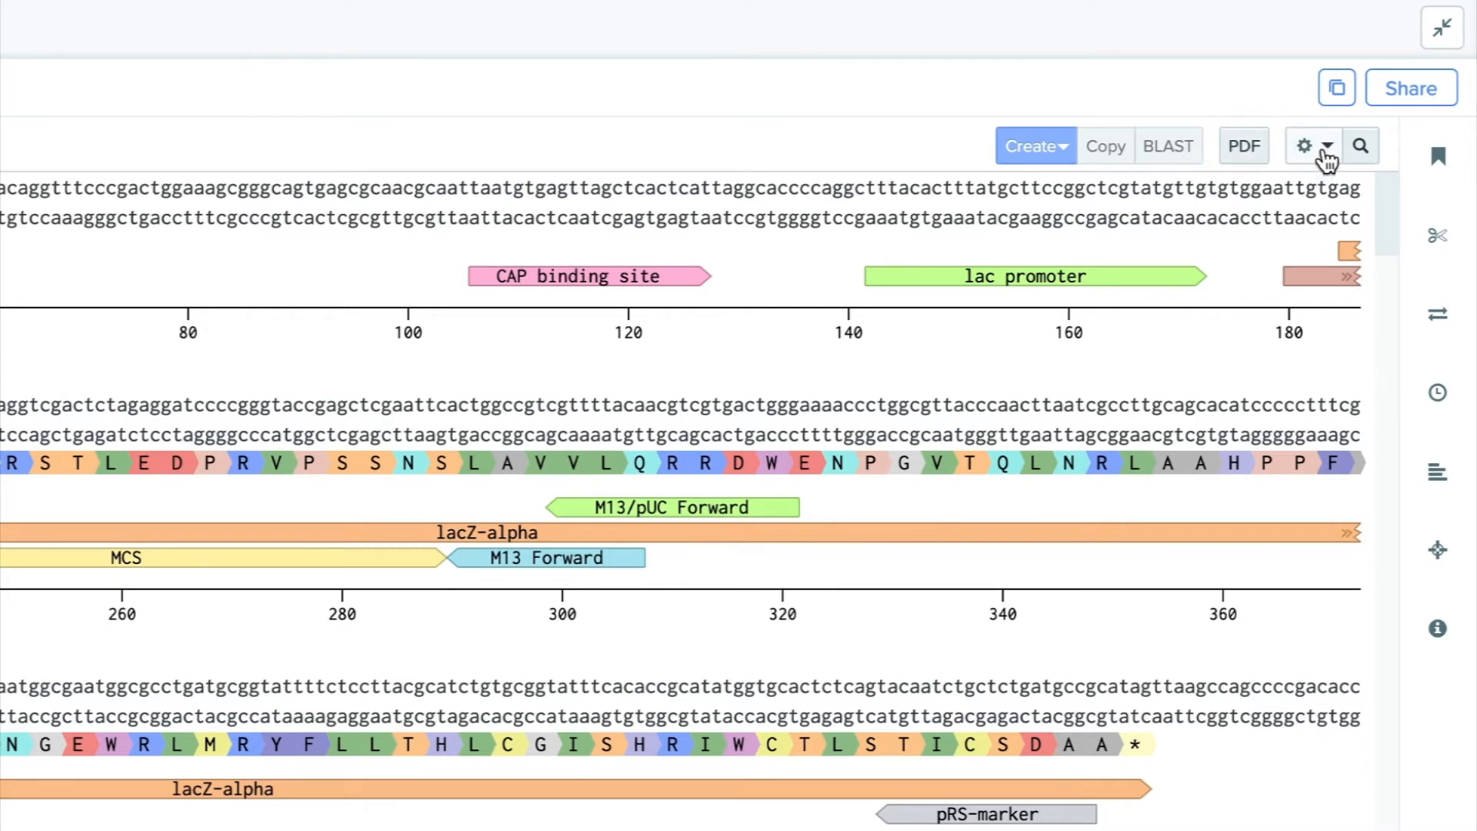
Show the primers and ORFs on the sequence map and hide its translations.
{"action": "left_click", "coordinate": [1325, 150]}
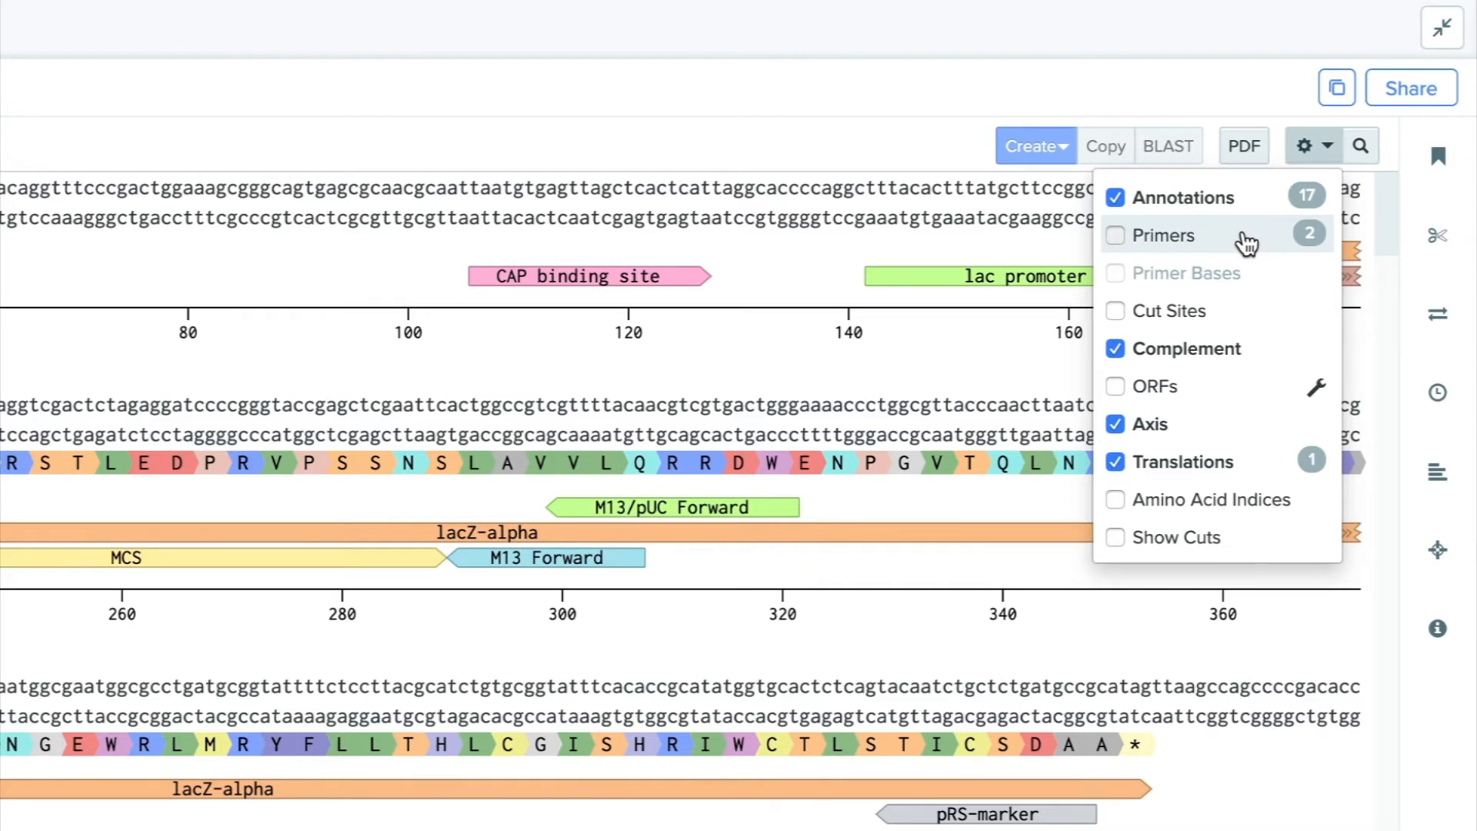
{"action": "left_click", "coordinate": [1246, 244]}
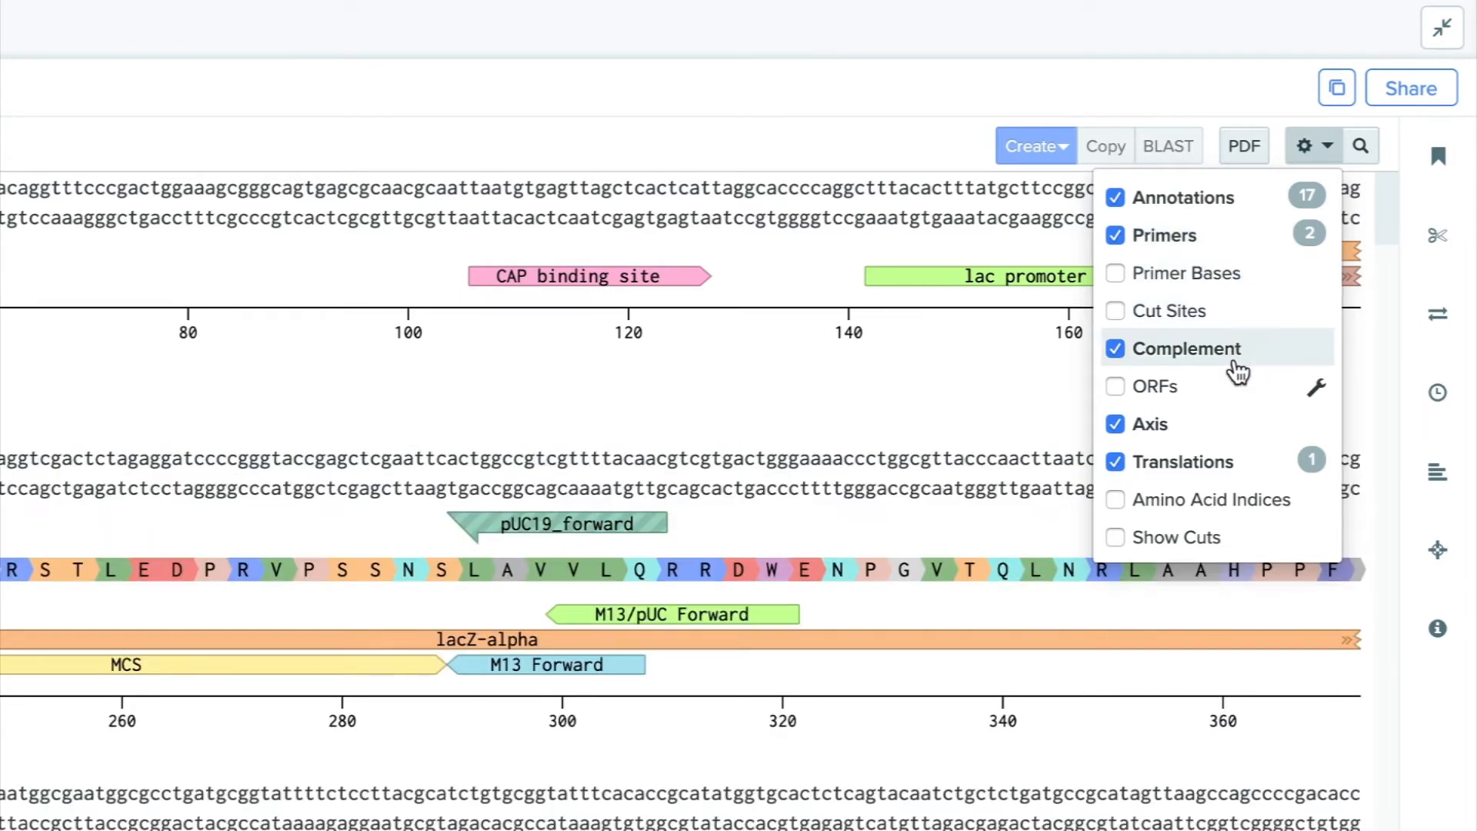
{"action": "left_click", "coordinate": [1237, 387]}
{"action": "left_click", "coordinate": [1240, 465]}
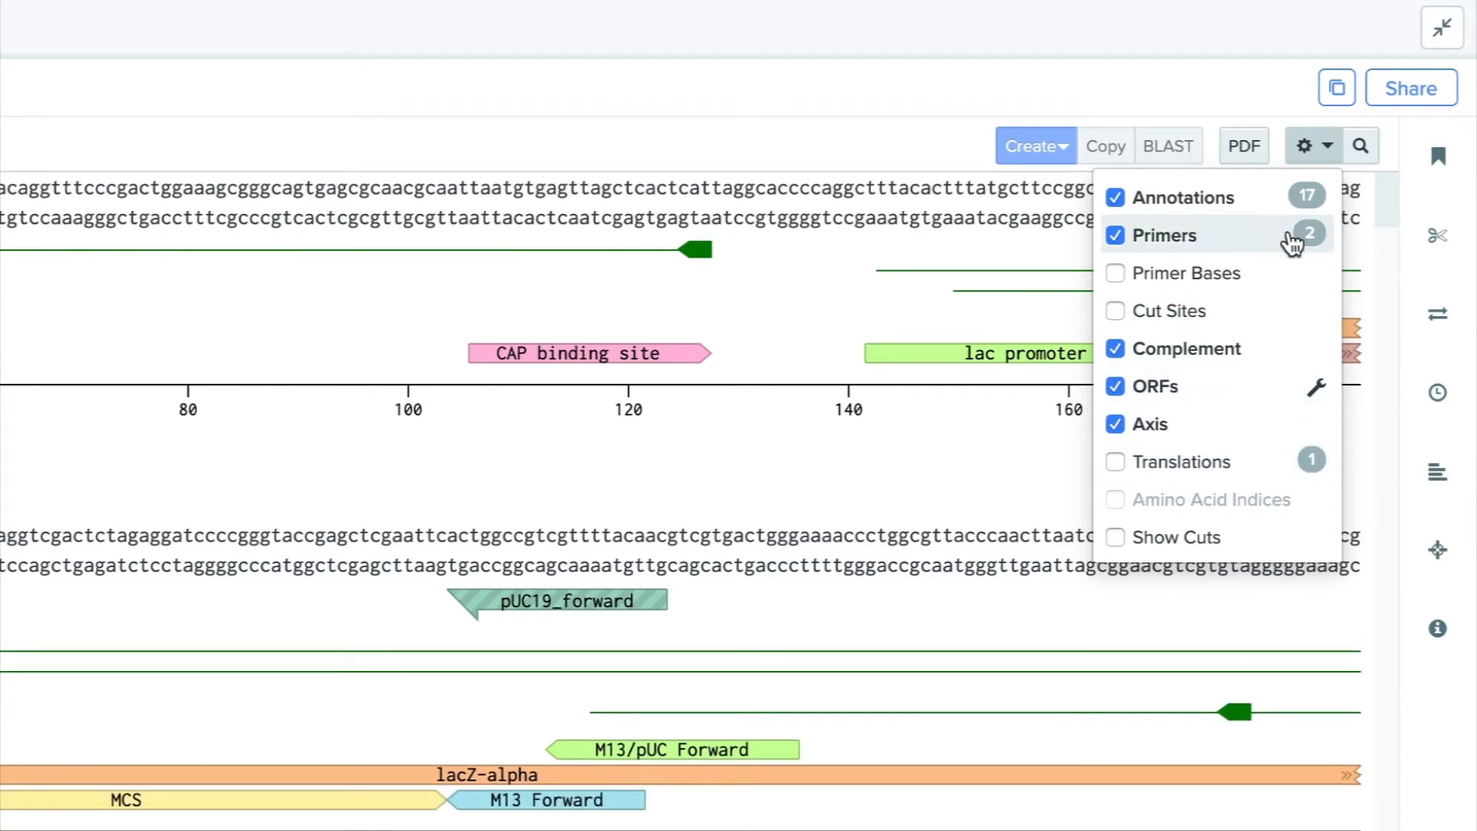
{"action": "left_click", "coordinate": [1310, 156]}
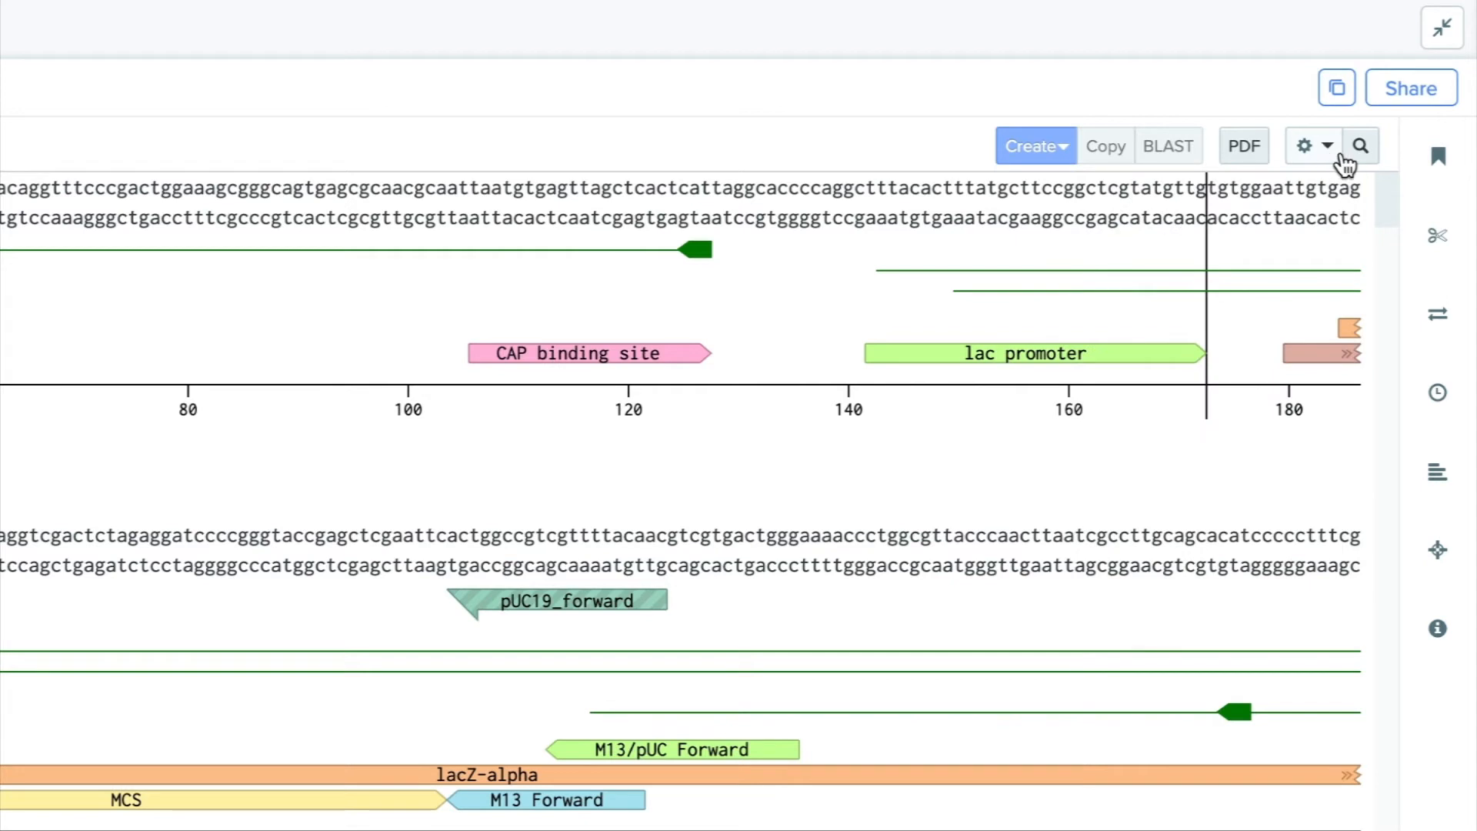
Open the search within the sequence, and hide the CAP binding site annotation through the annotation list.
{"action": "left_click", "coordinate": [1361, 150]}
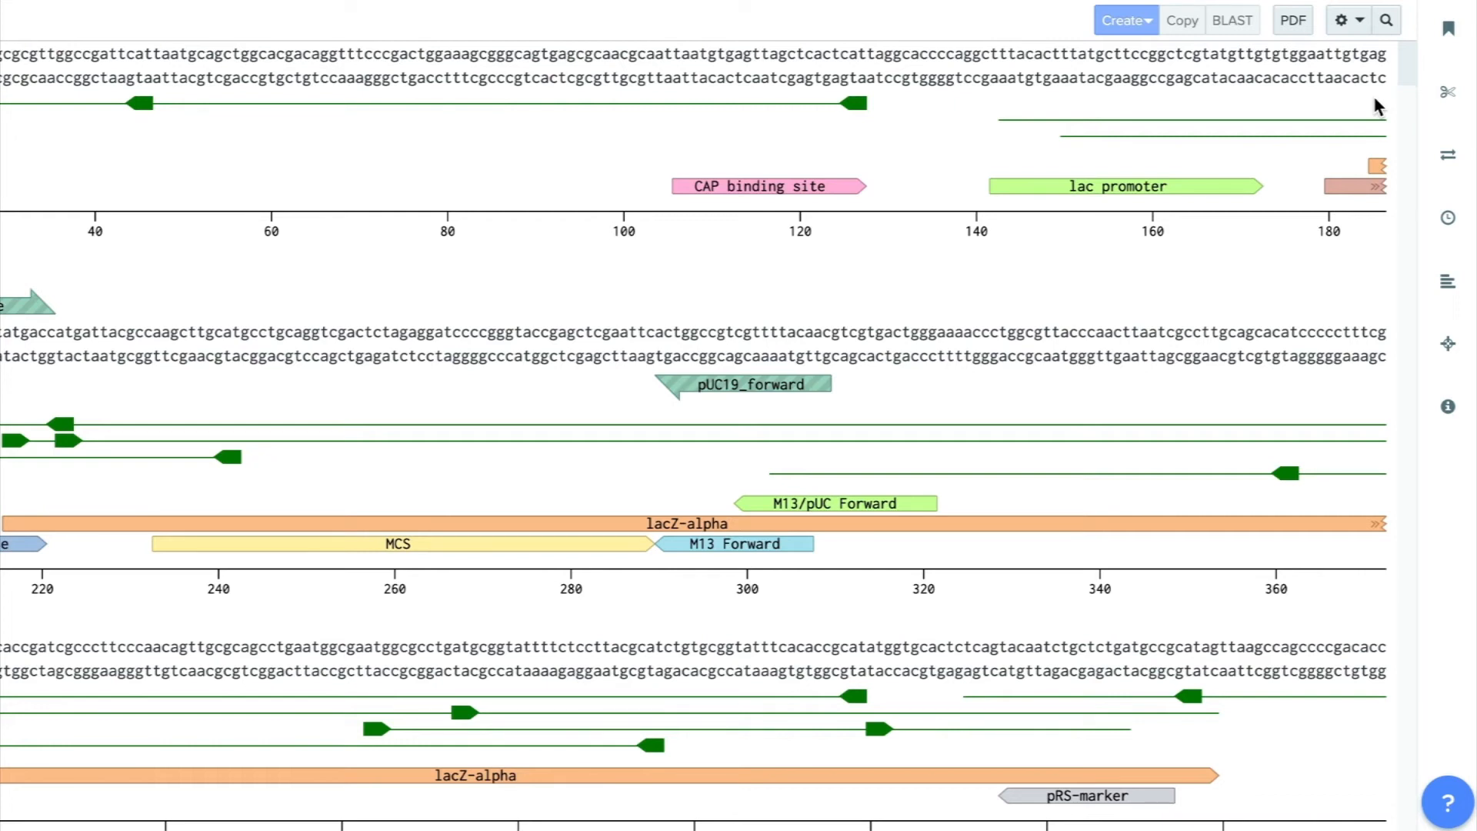
{"action": "left_click", "coordinate": [1449, 43]}
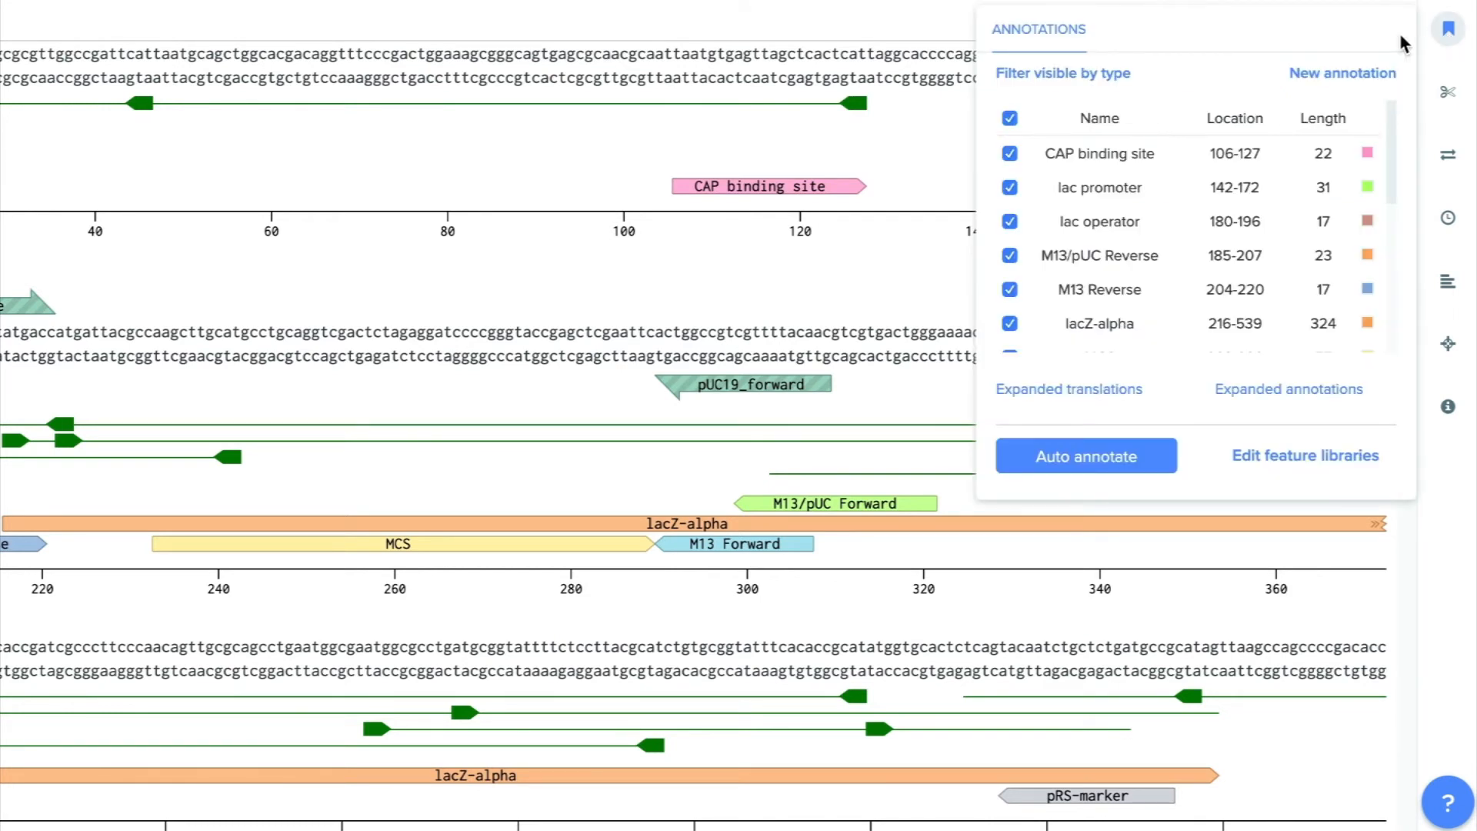
{"action": "left_click", "coordinate": [1009, 154]}
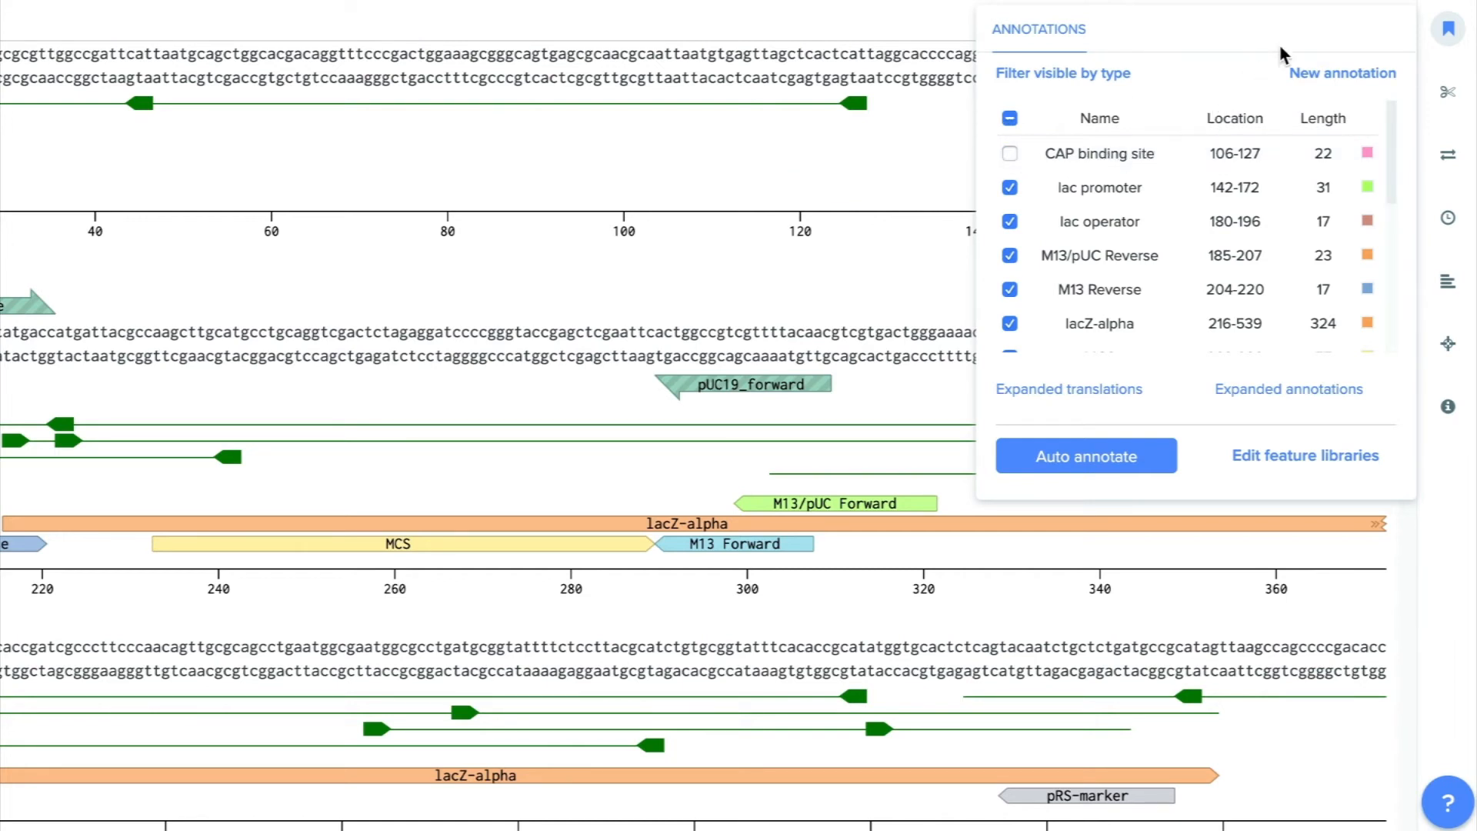
Review the sequence's digest settings, attached primers, version history and cloning options, saved alignments, CRISPR tools and general information.
{"action": "left_click", "coordinate": [1449, 106]}
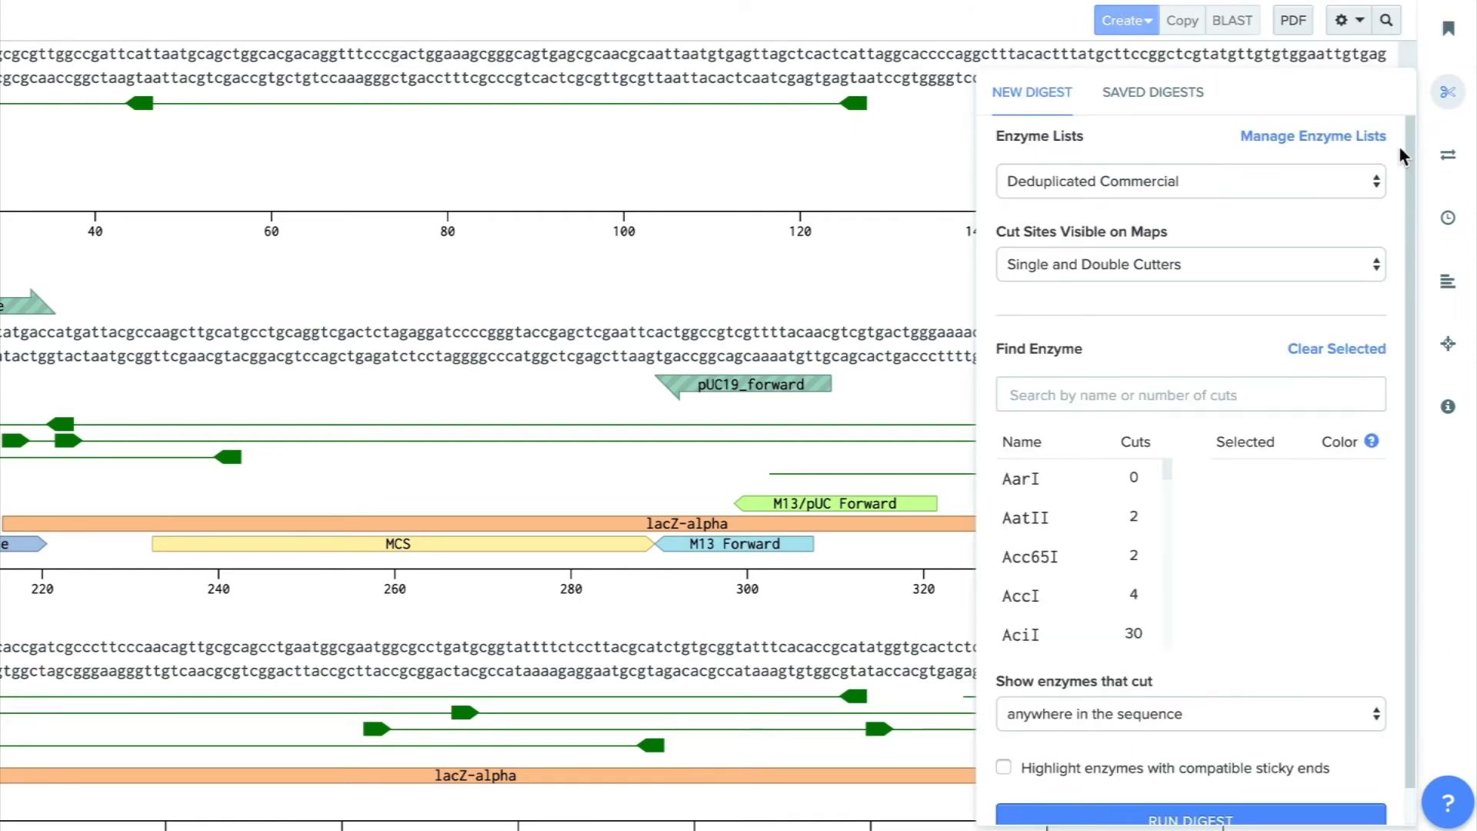
{"action": "scroll", "coordinate": [1392, 177], "scroll_direction": "down", "scroll_amount": 1}
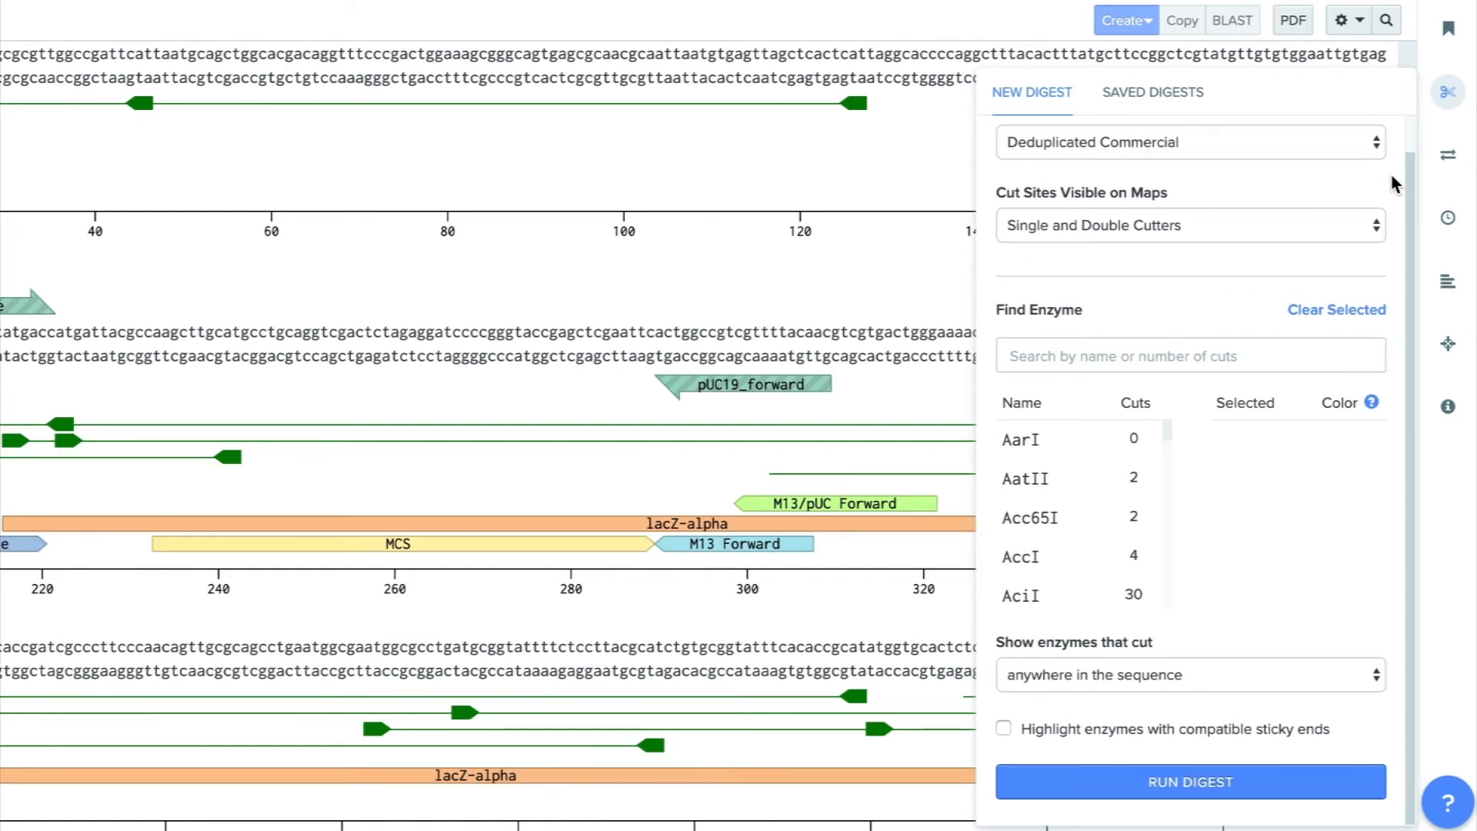
{"action": "left_click", "coordinate": [1449, 156]}
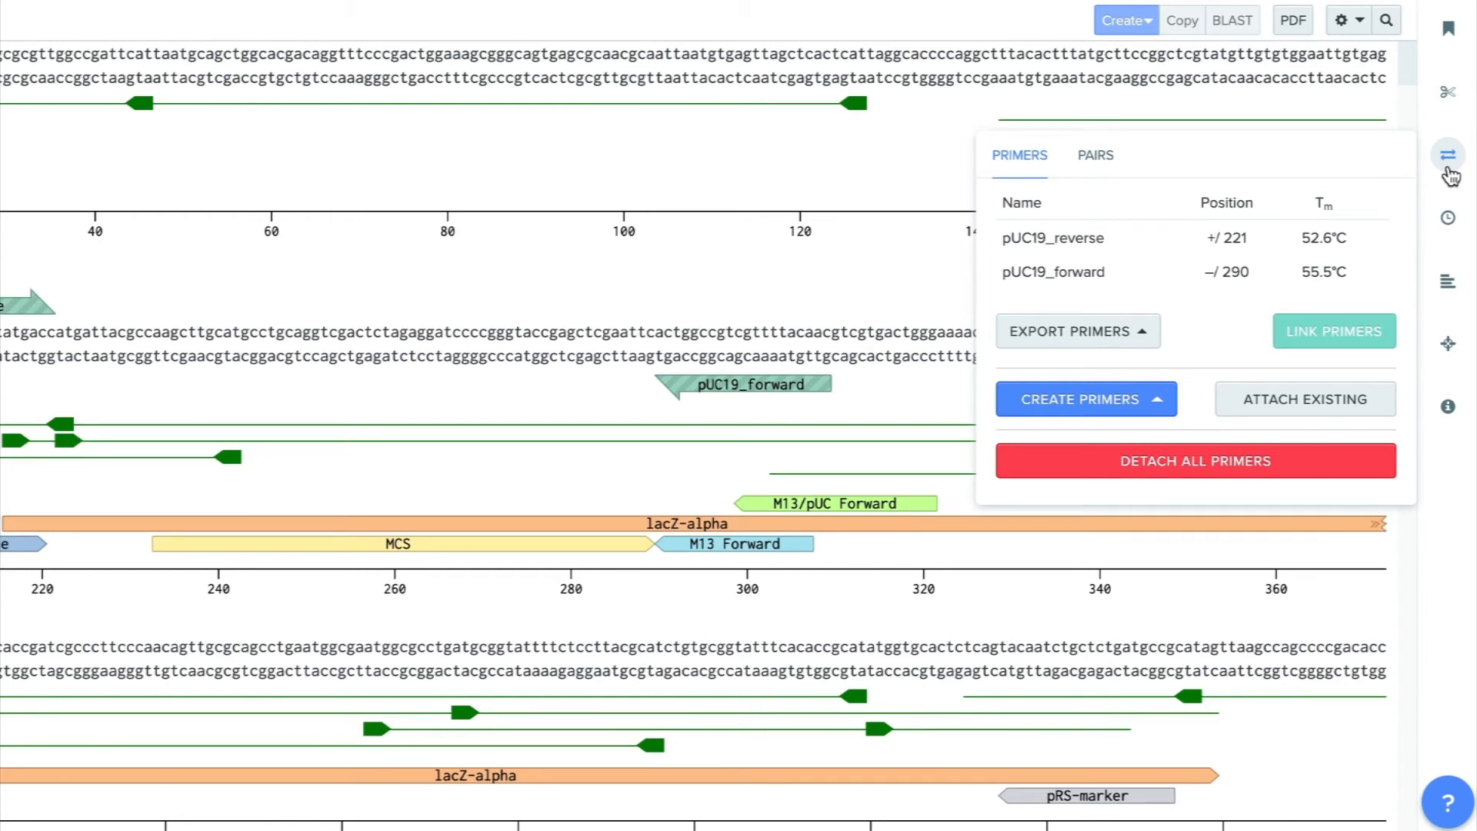
{"action": "left_click", "coordinate": [1448, 231]}
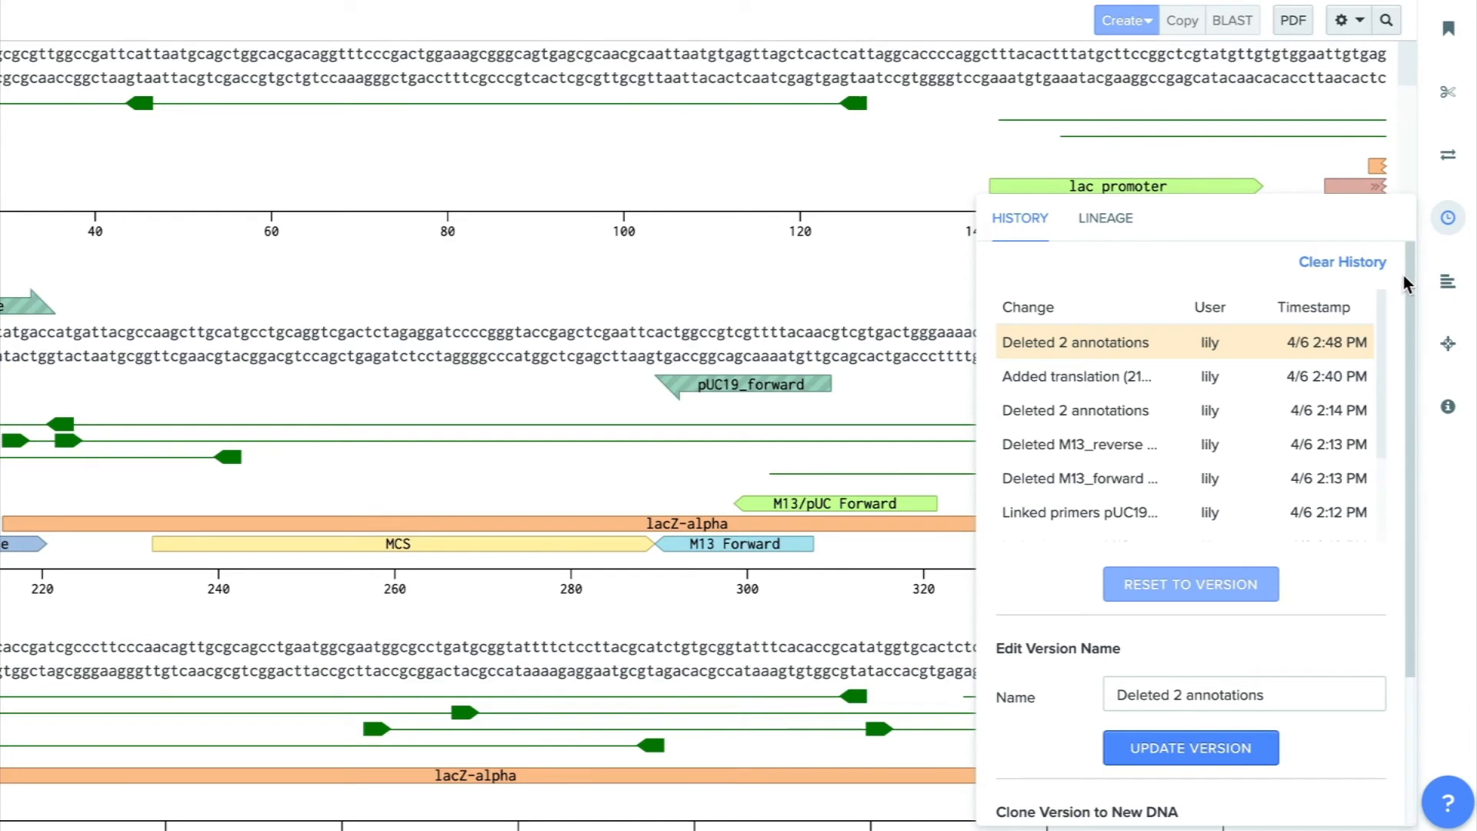
{"action": "scroll", "coordinate": [1400, 280], "scroll_direction": "down", "scroll_amount": 2}
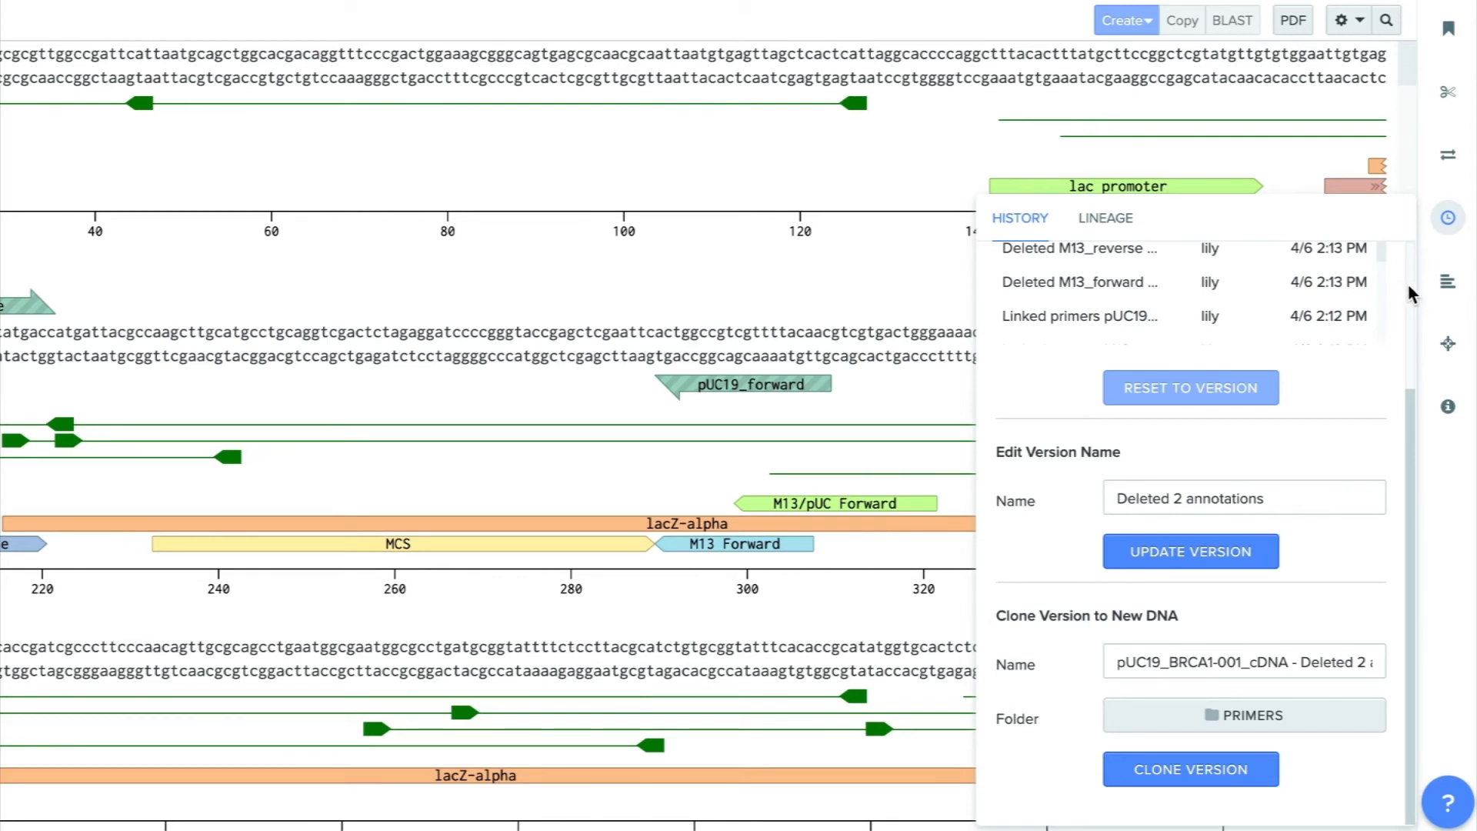
{"action": "left_click", "coordinate": [1446, 284]}
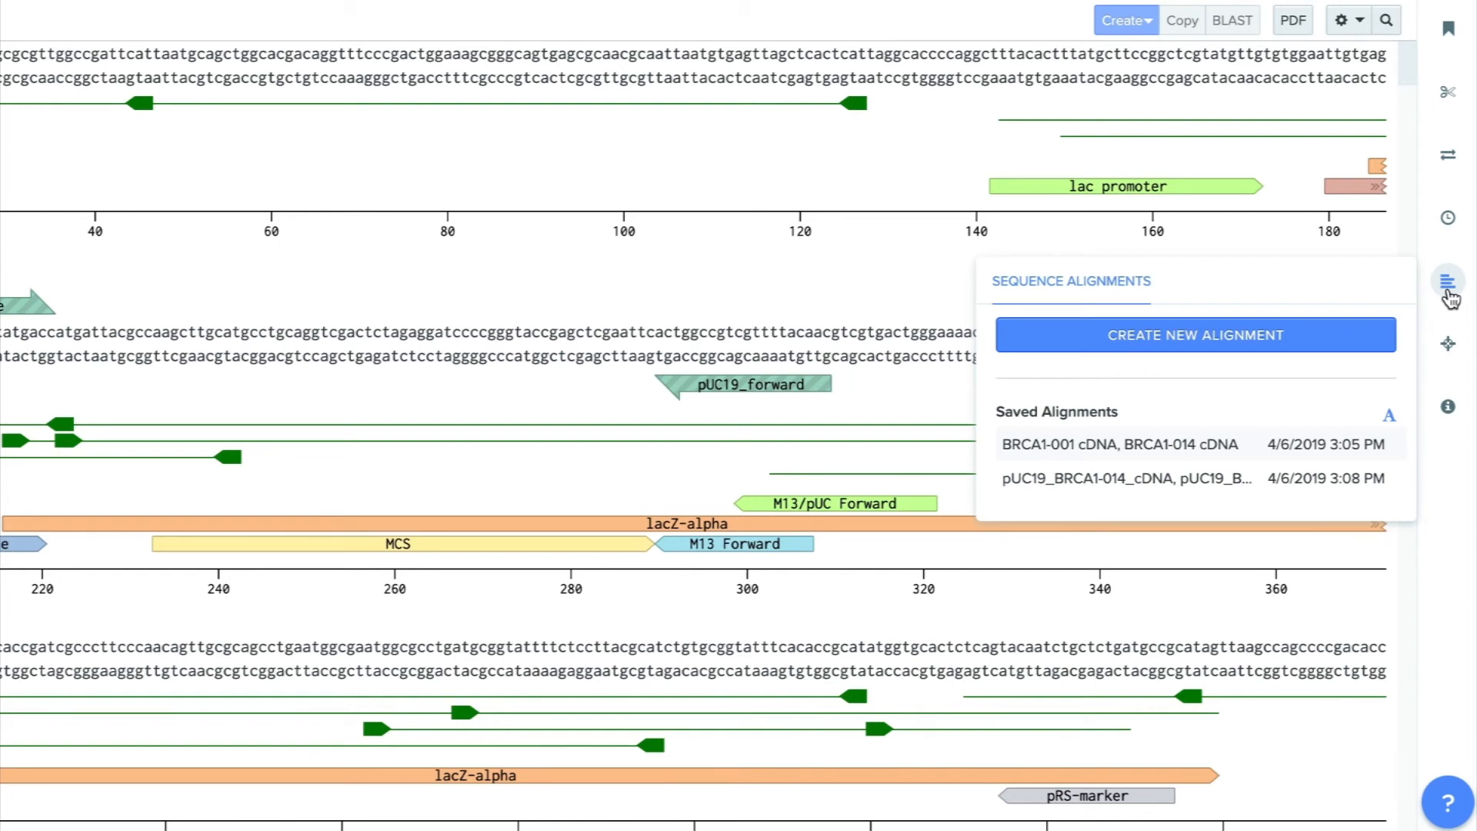
{"action": "left_click", "coordinate": [1448, 348]}
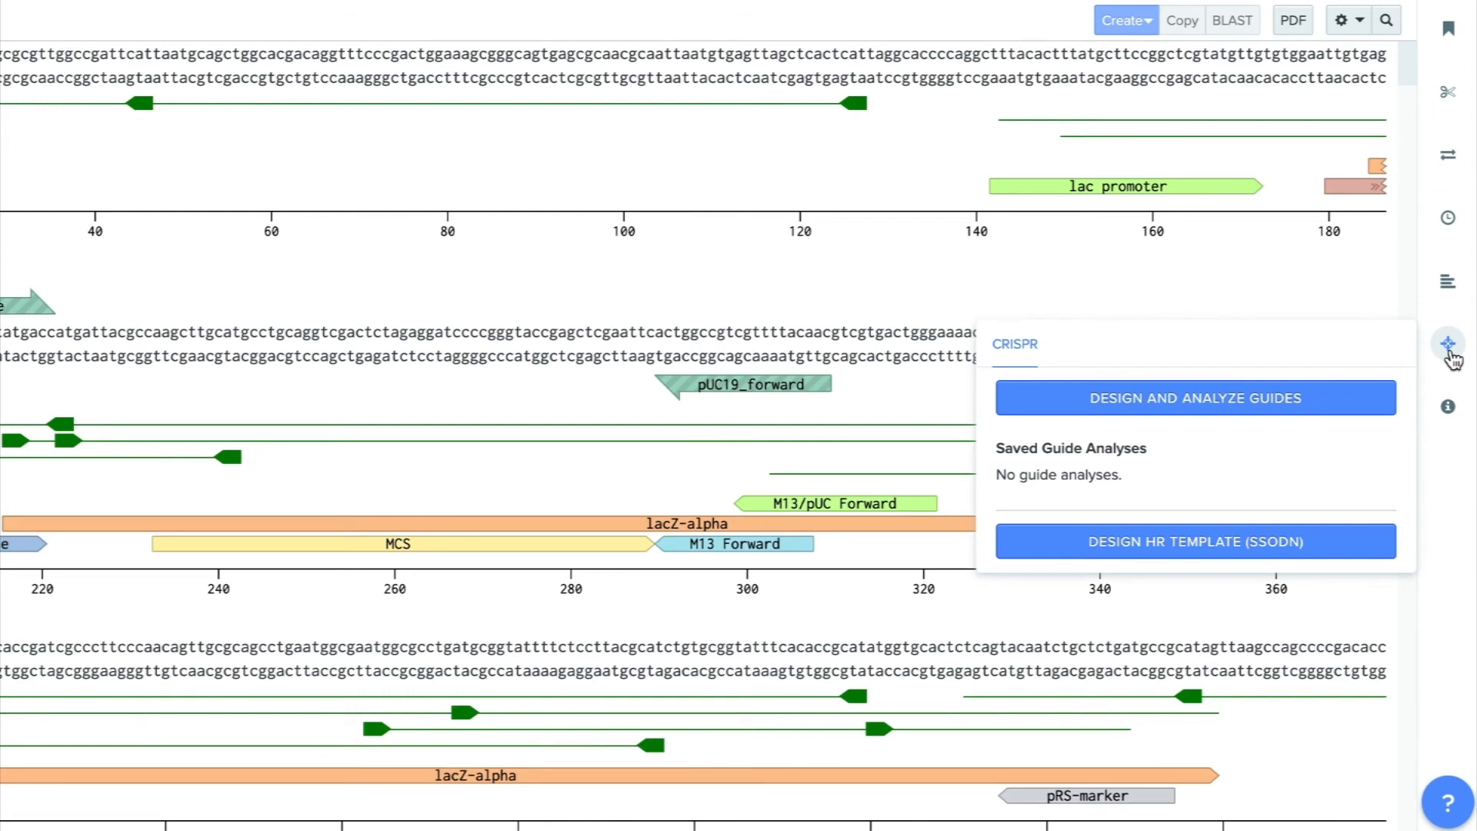
{"action": "left_click", "coordinate": [1449, 410]}
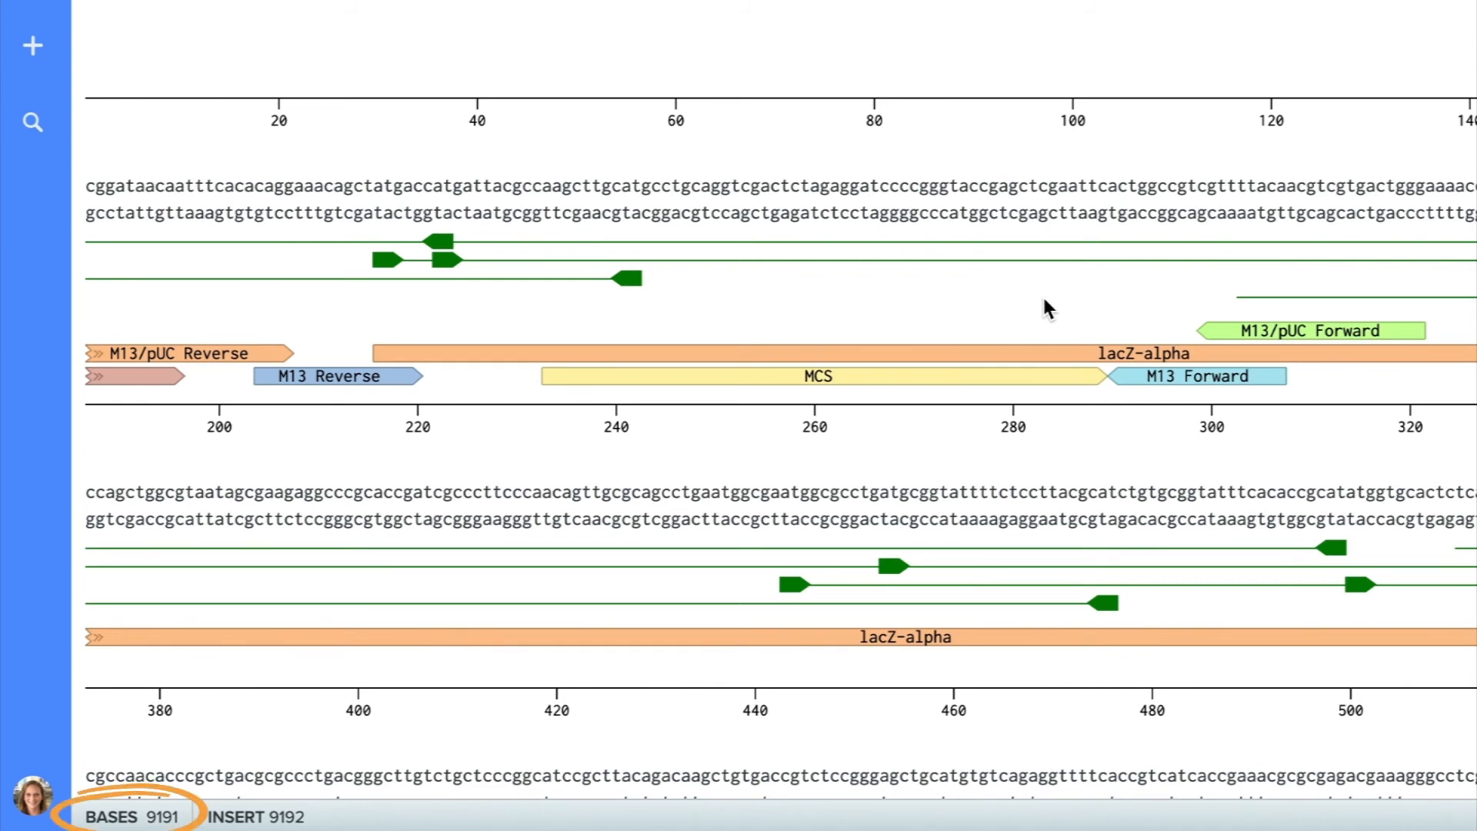
Place the cursor at insert position 290 between MCS and M13 Forward, and select the lacZ-alpha annotation to read its base statistics.
{"action": "left_click", "coordinate": [1105, 190]}
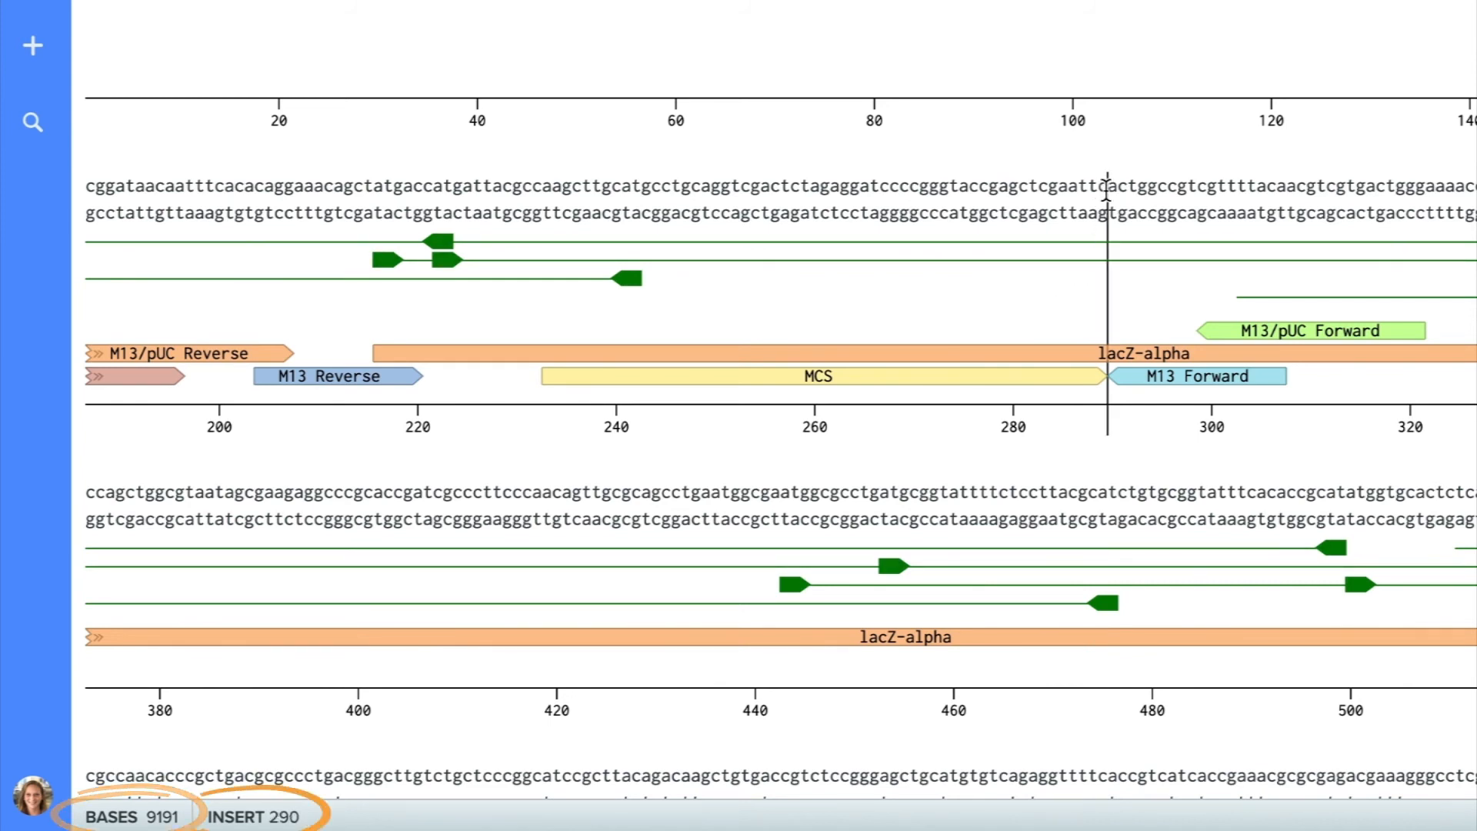
{"action": "left_click", "coordinate": [1060, 358]}
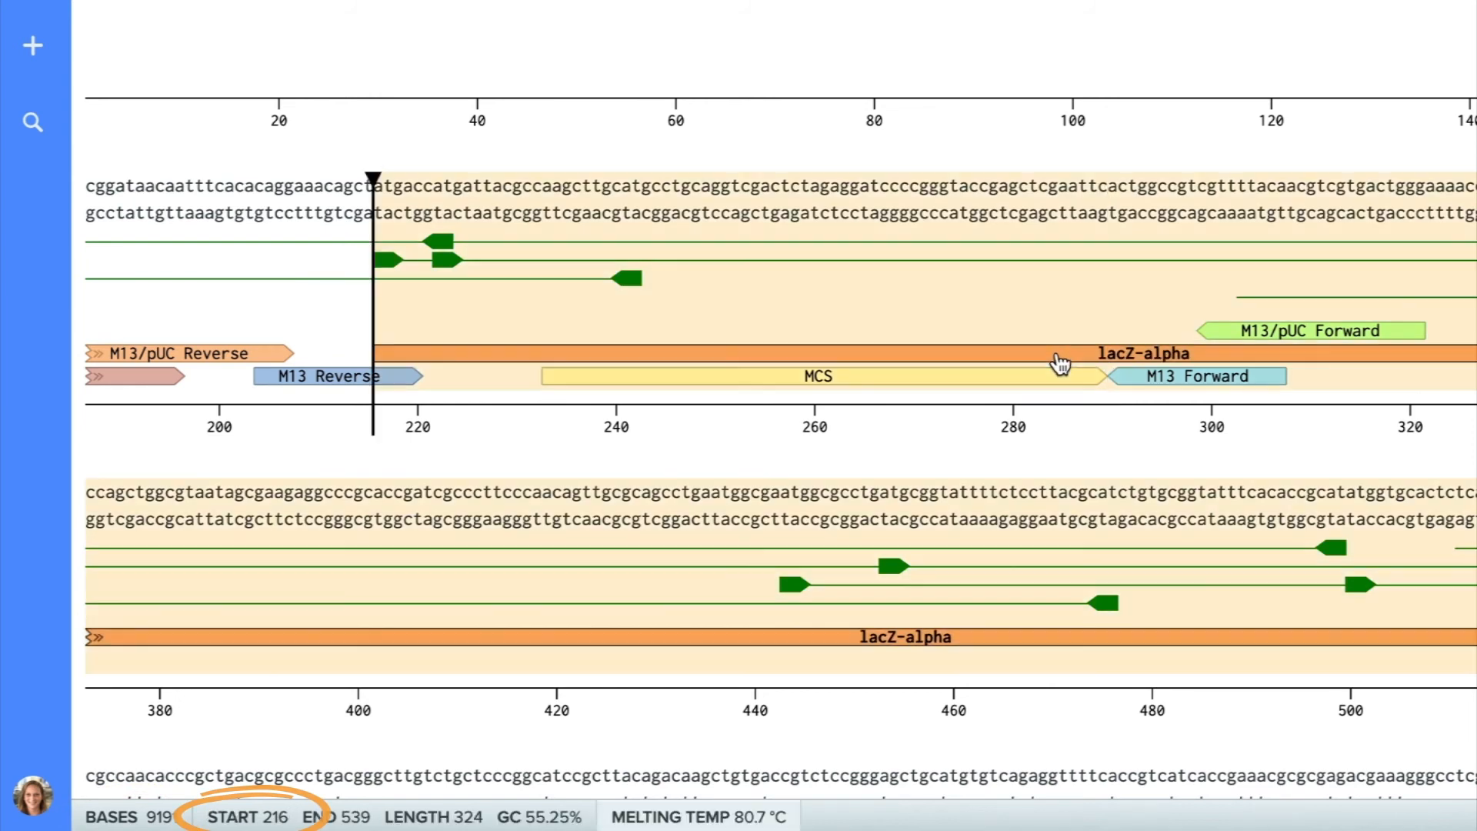